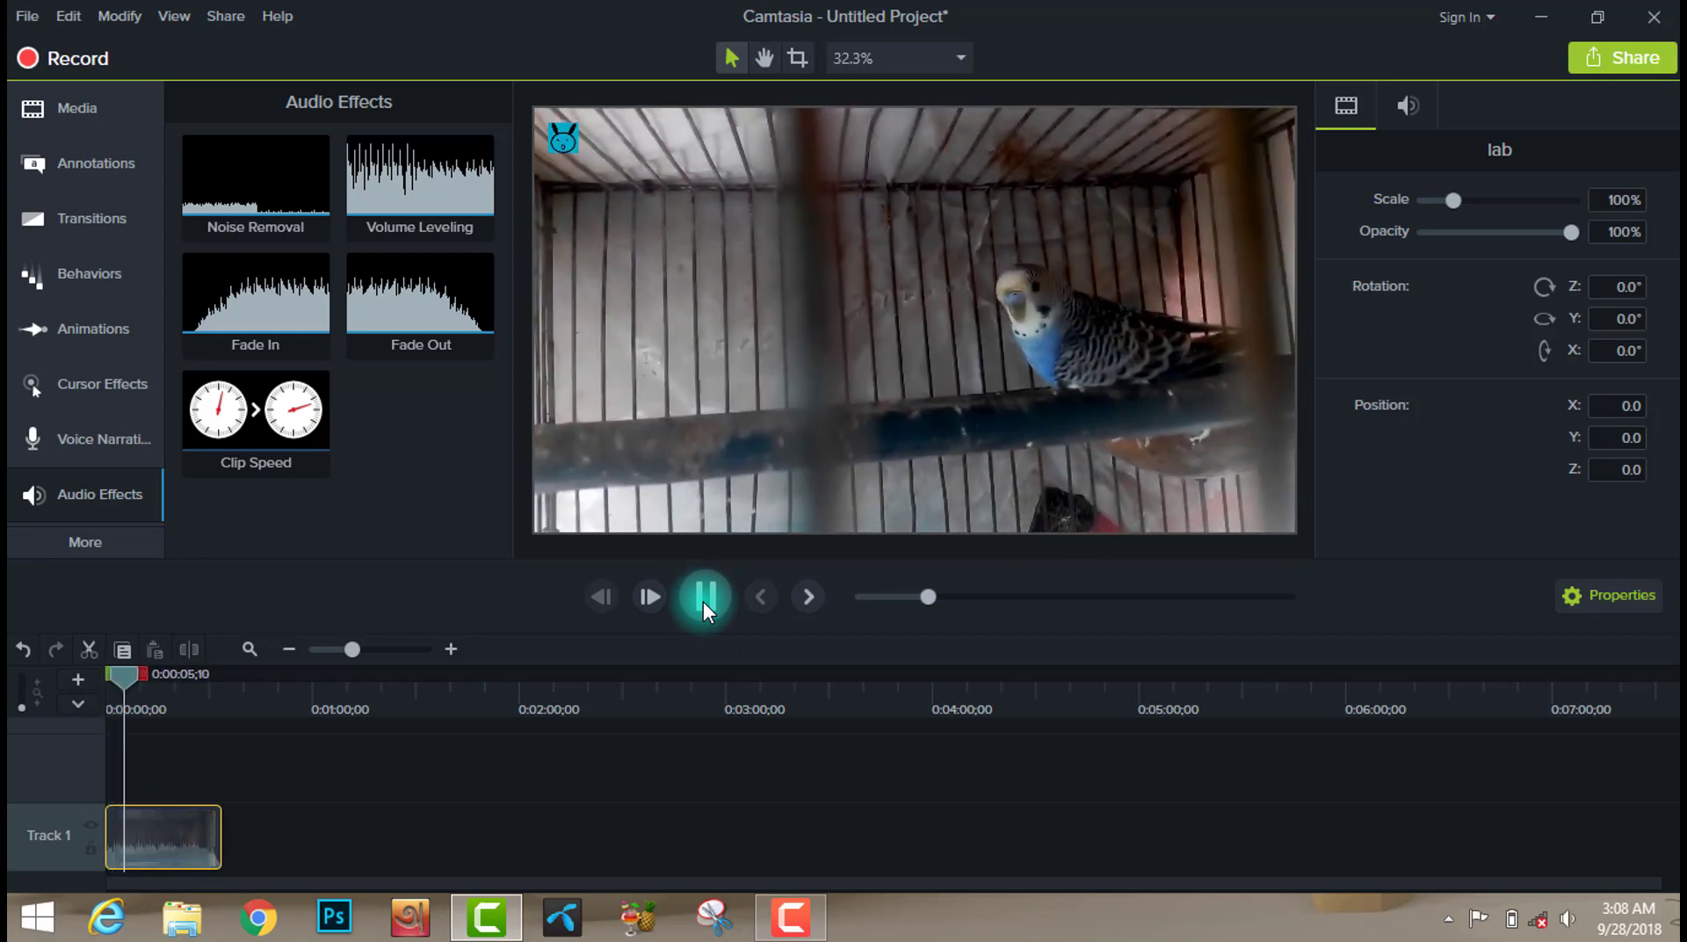
# Preview the opening seconds of the lab clip at its original speed and return the playhead to the start.
pyautogui.click(703, 601)
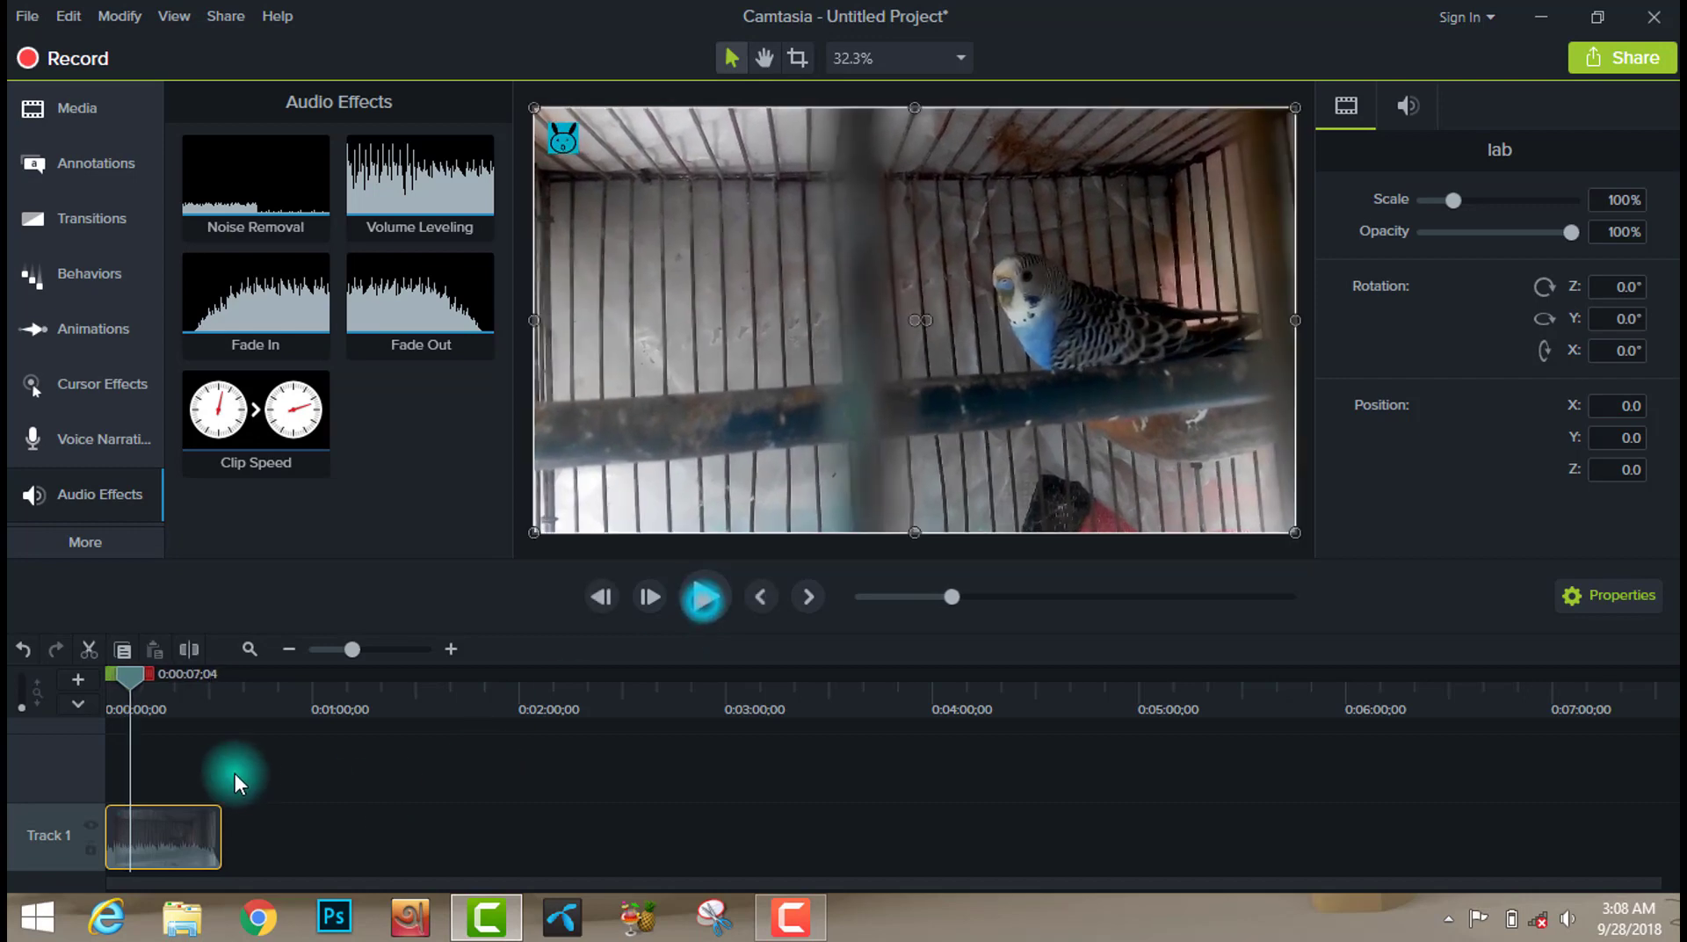
pyautogui.moveTo(130, 687); pyautogui.dragTo(67, 684)
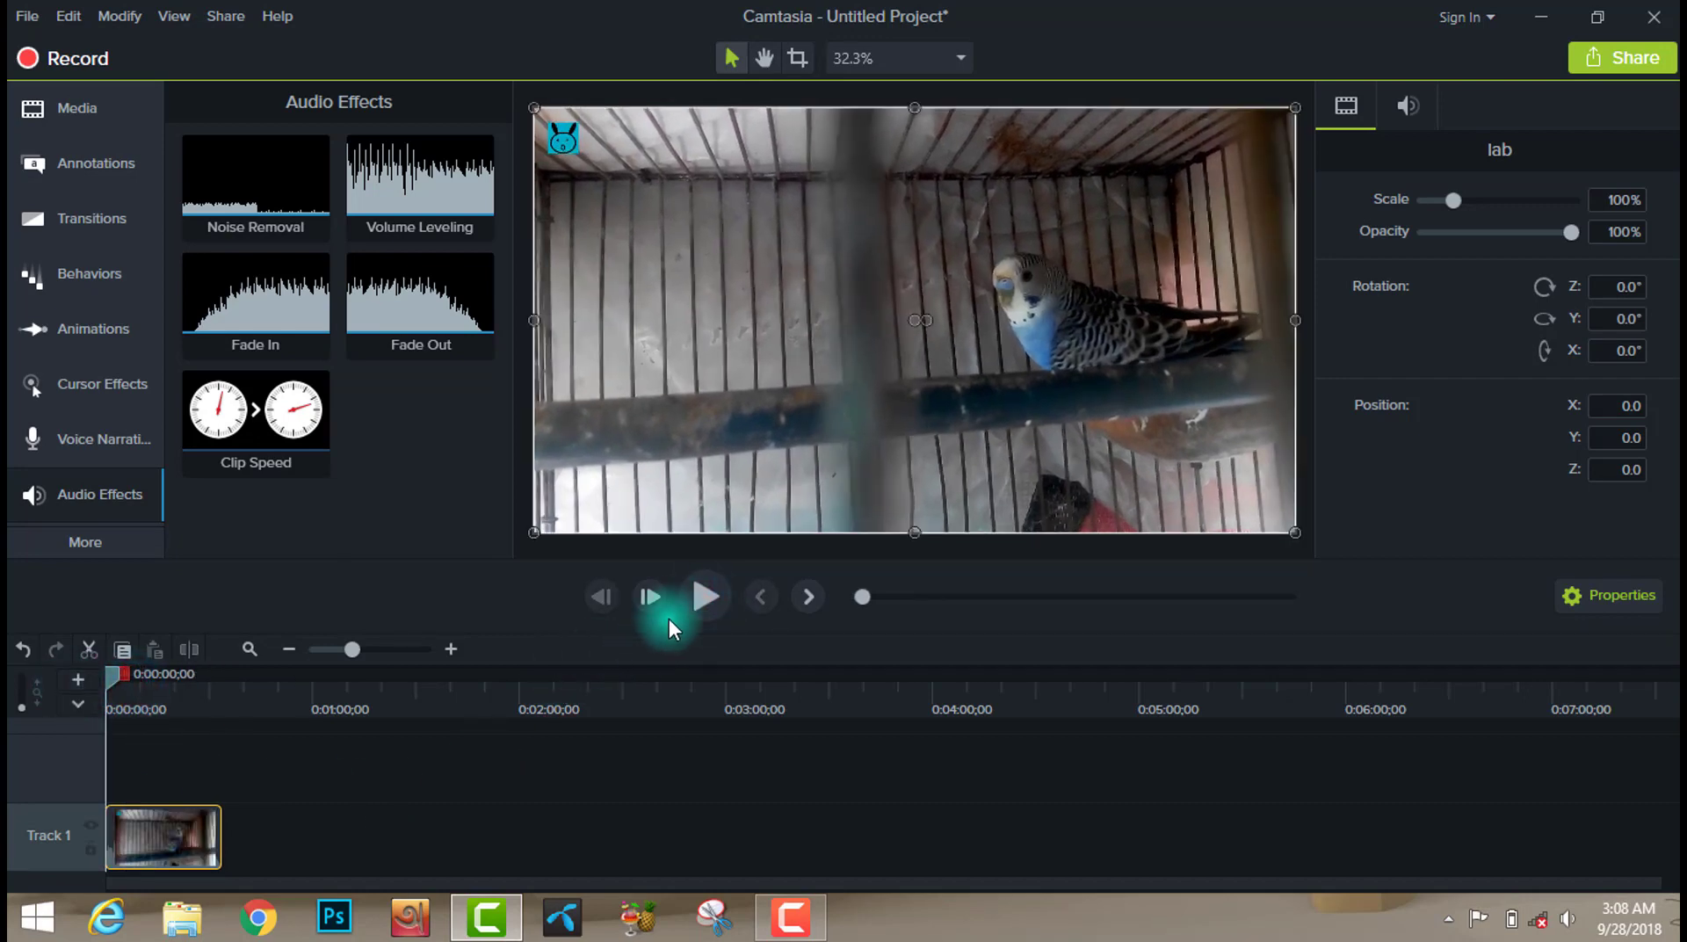
pyautogui.click(703, 597)
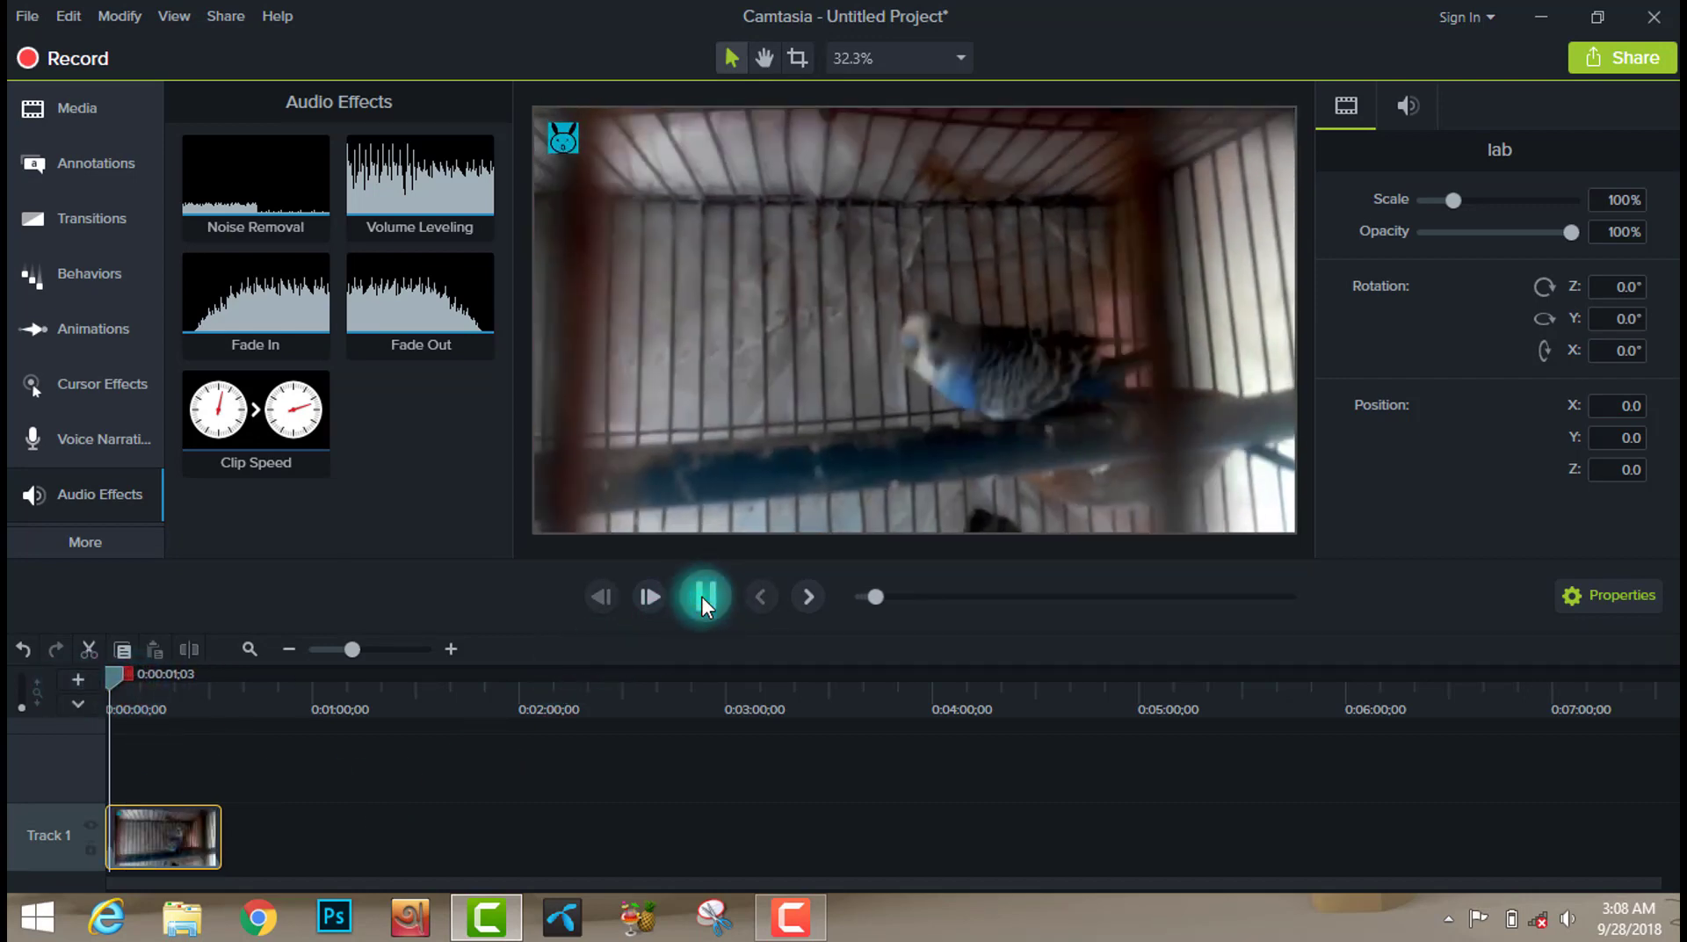
pyautogui.moveTo(128, 673); pyautogui.dragTo(17, 675)
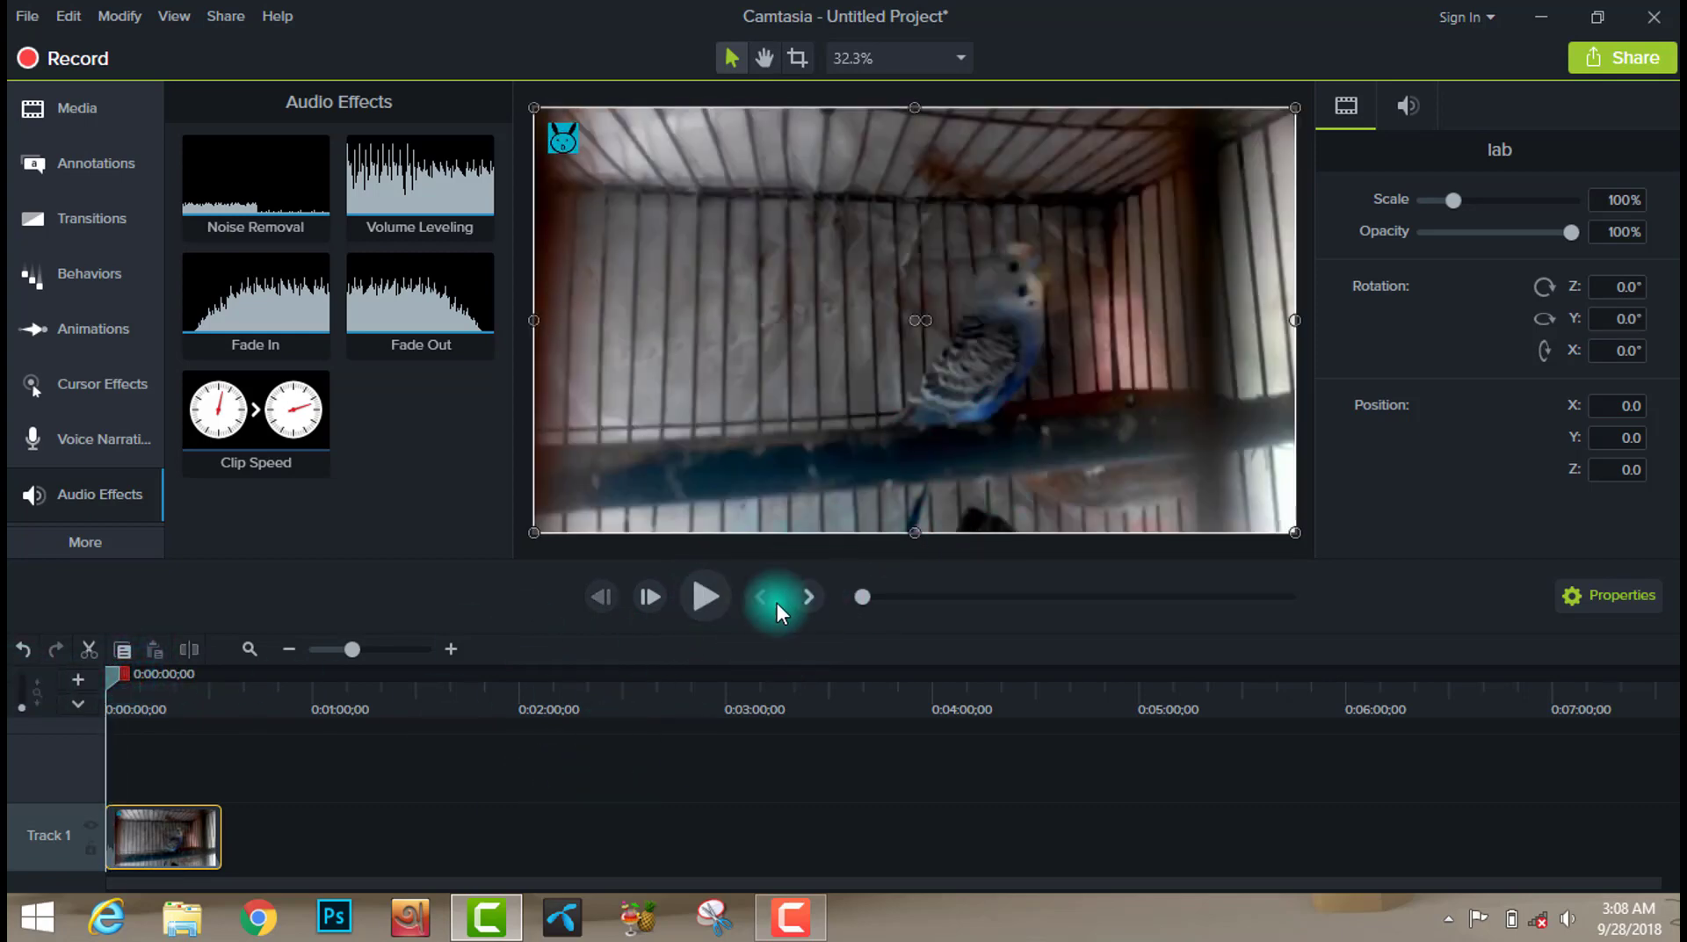
pyautogui.moveTo(163, 855); pyautogui.dragTo(89, 862)
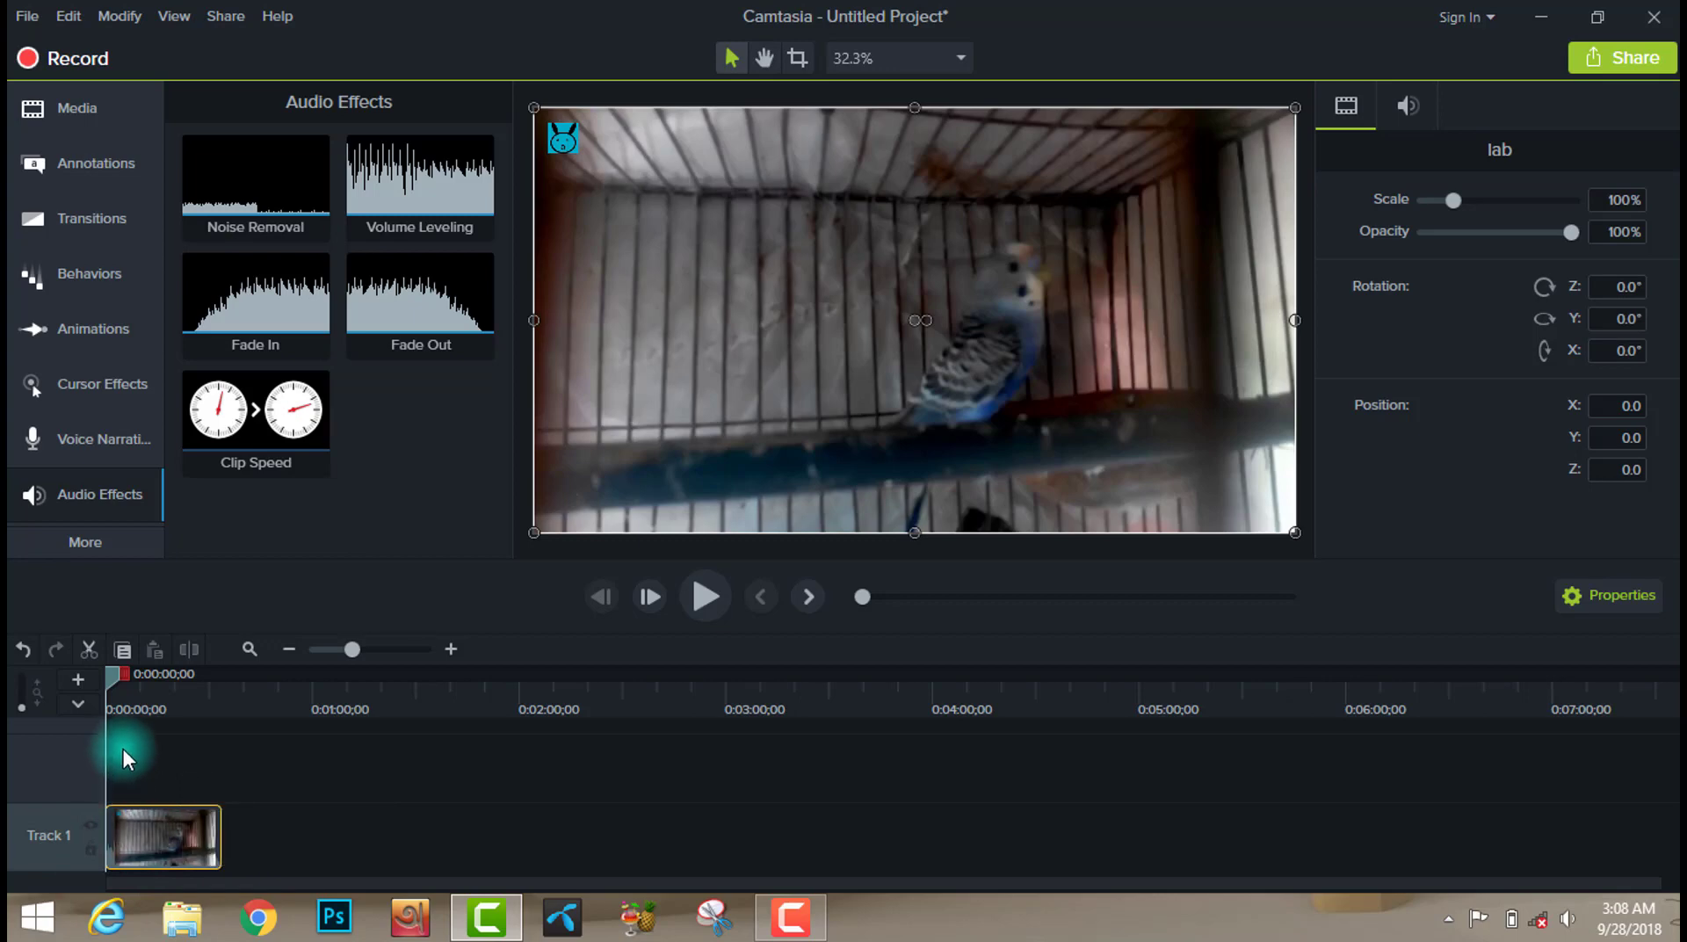
# Browse the Media Bin and the Visual Effects collection, ending on the Audio Effects collection.
pyautogui.click(76, 124)
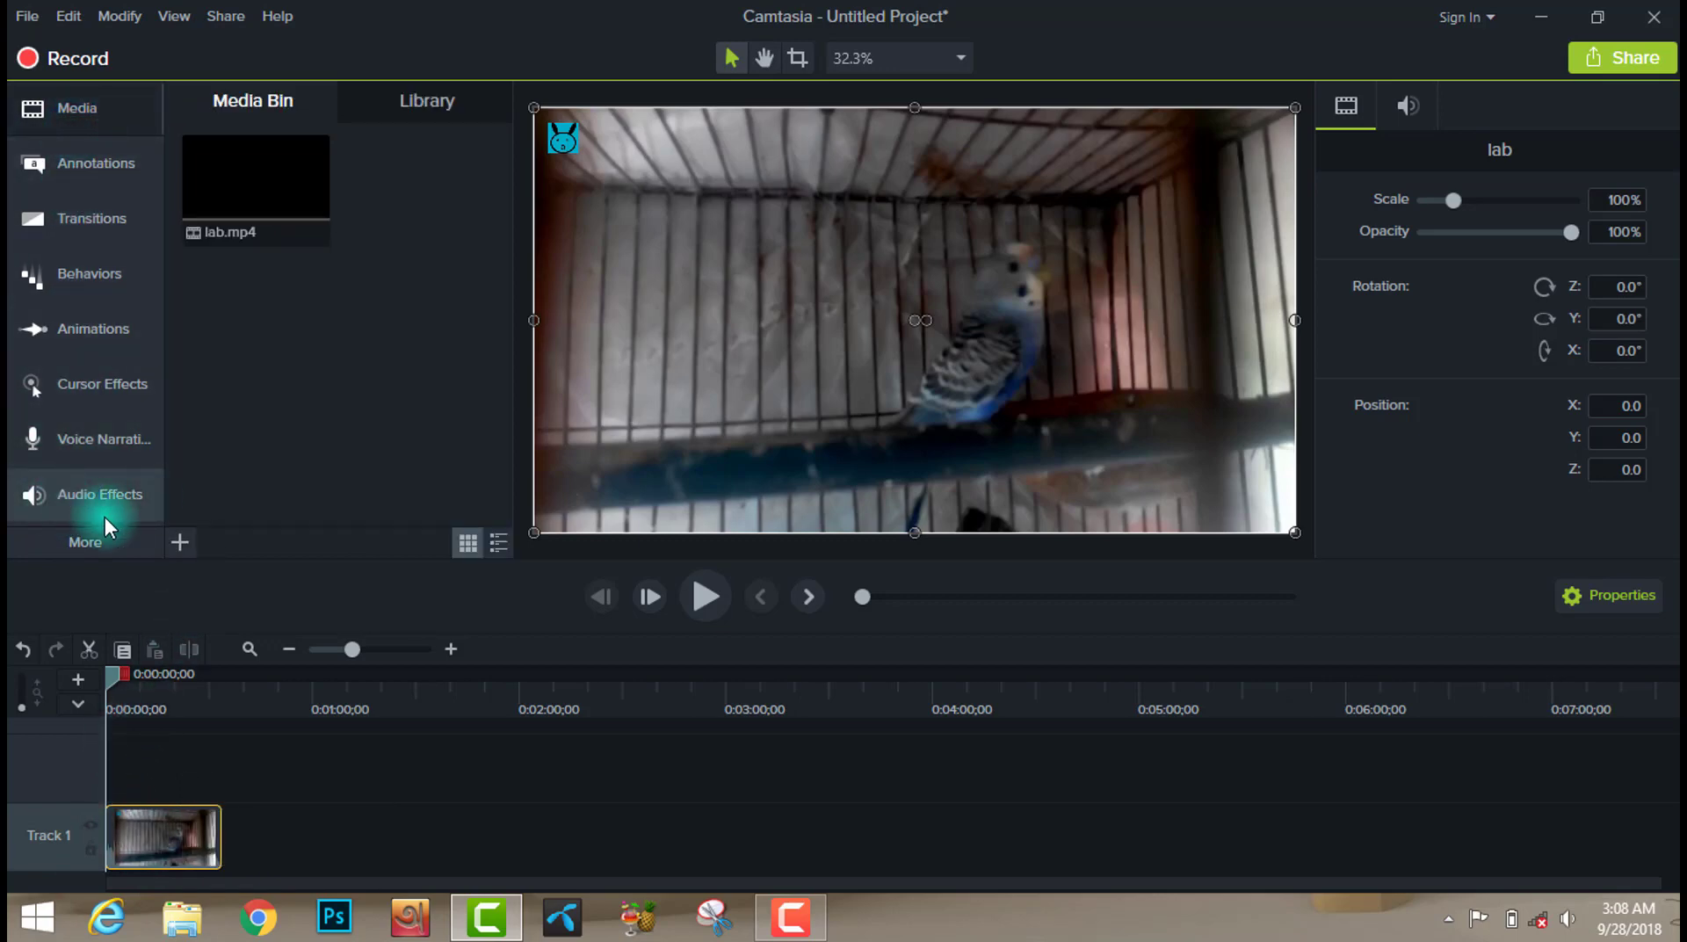
pyautogui.click(87, 540)
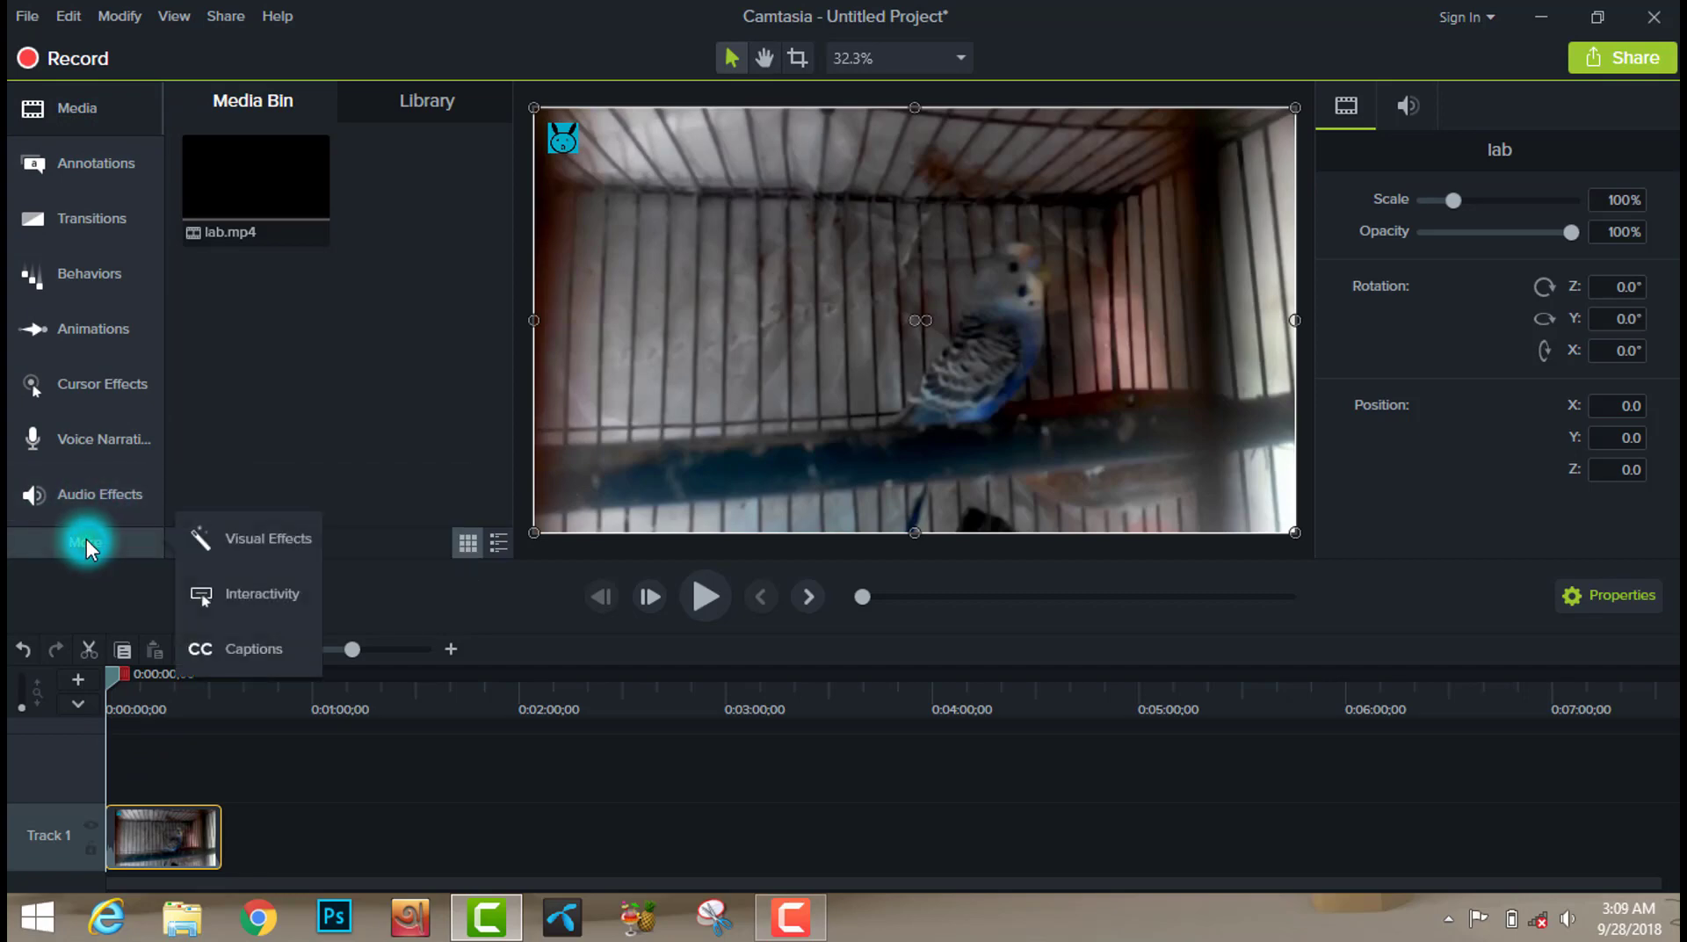
pyautogui.click(226, 543)
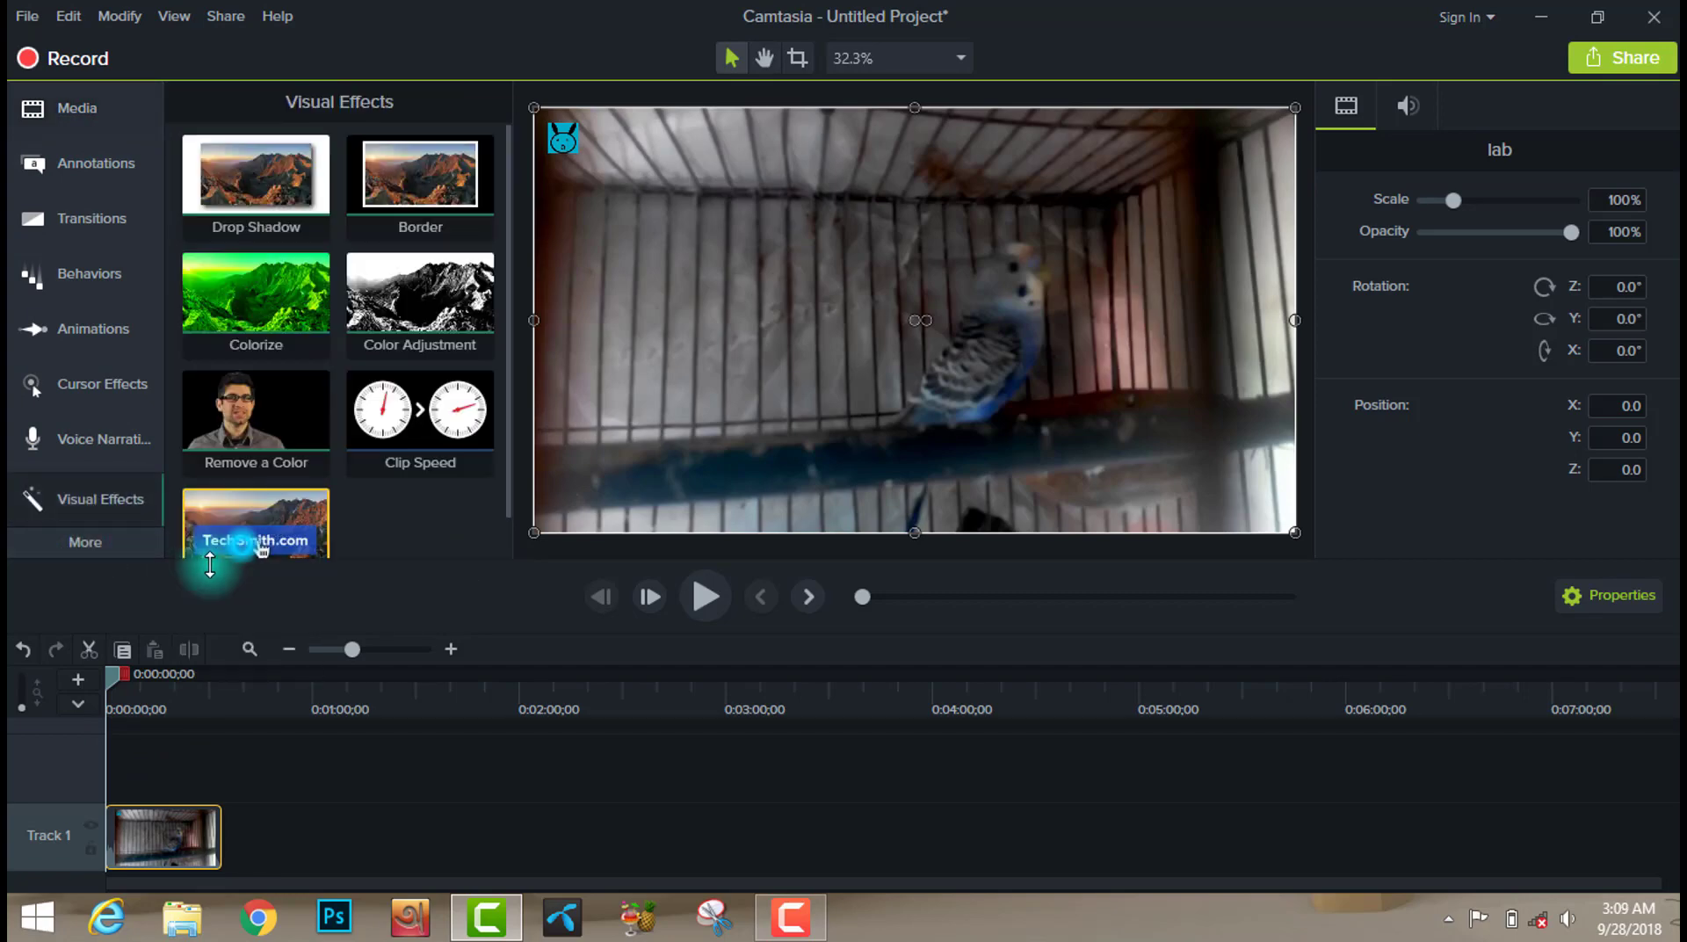
pyautogui.click(91, 538)
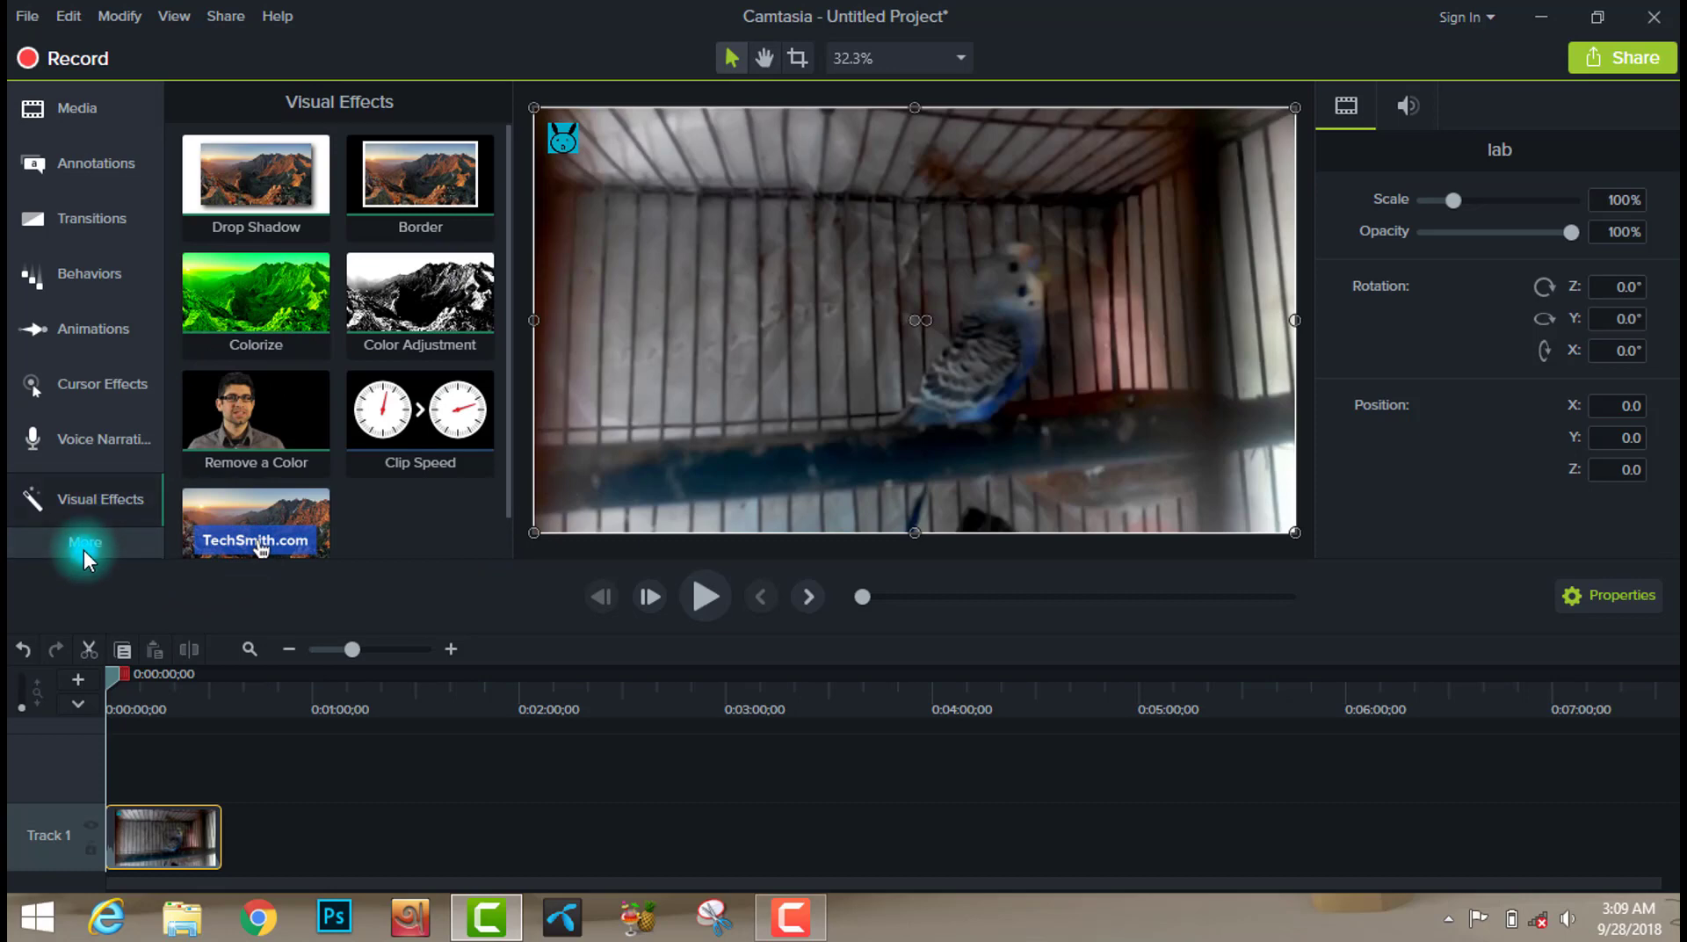
pyautogui.click(239, 539)
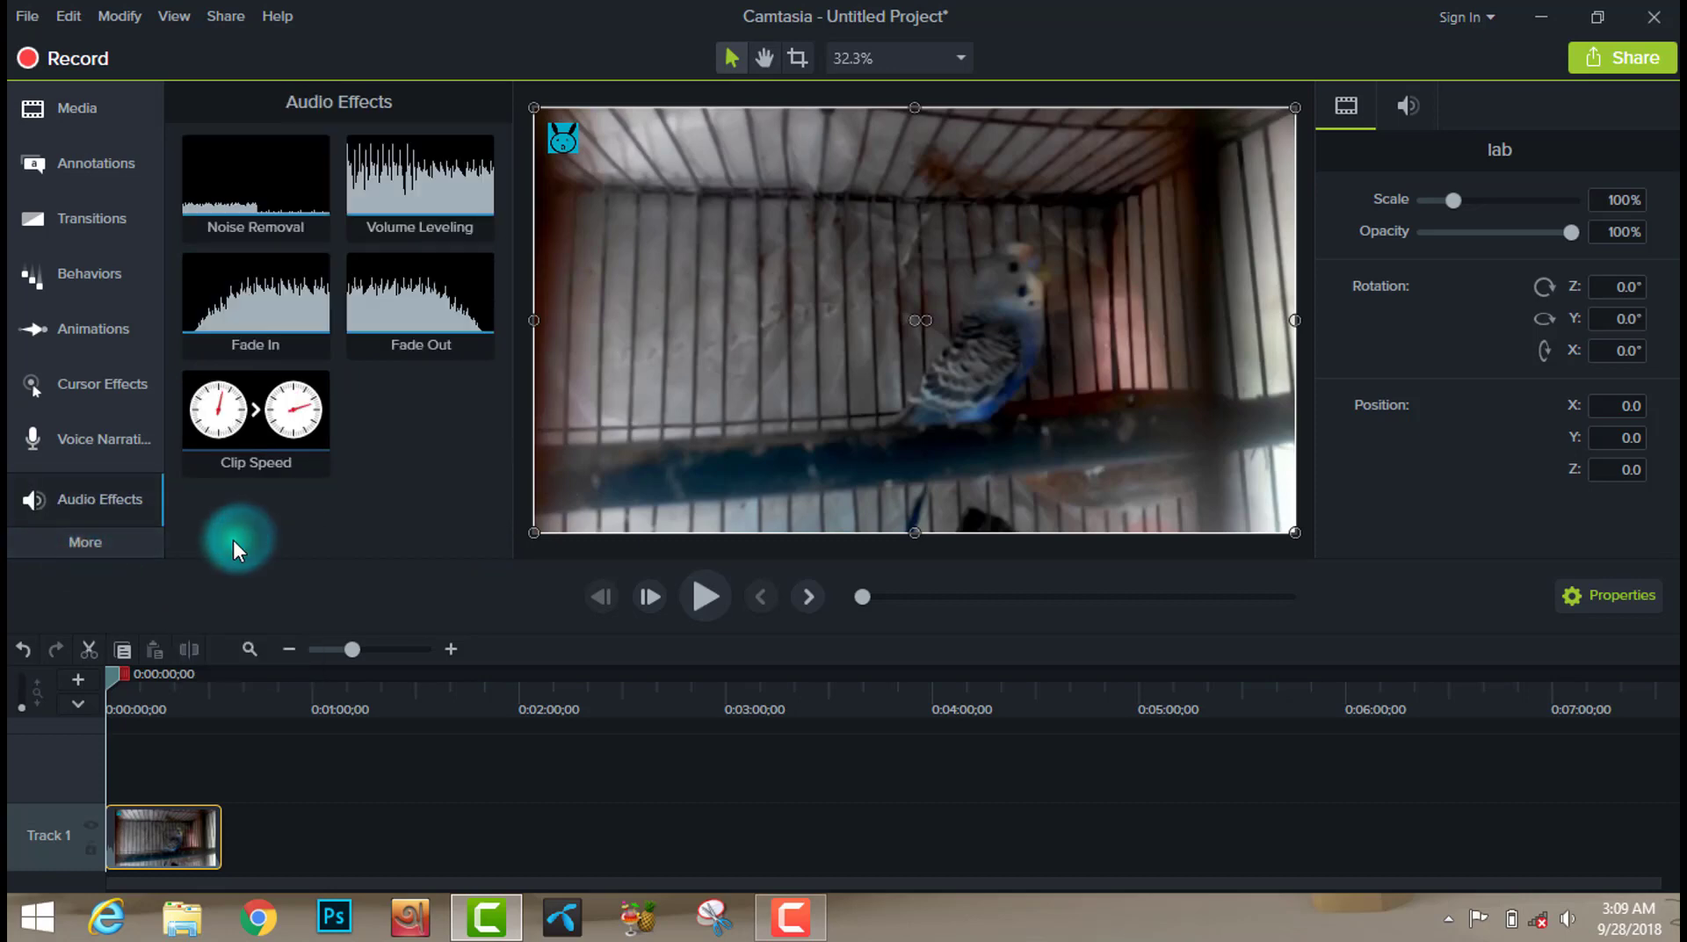
# Try applying the Clip Speed effect to the lab clip on Track 1 and undo it.
pyautogui.click(234, 442)
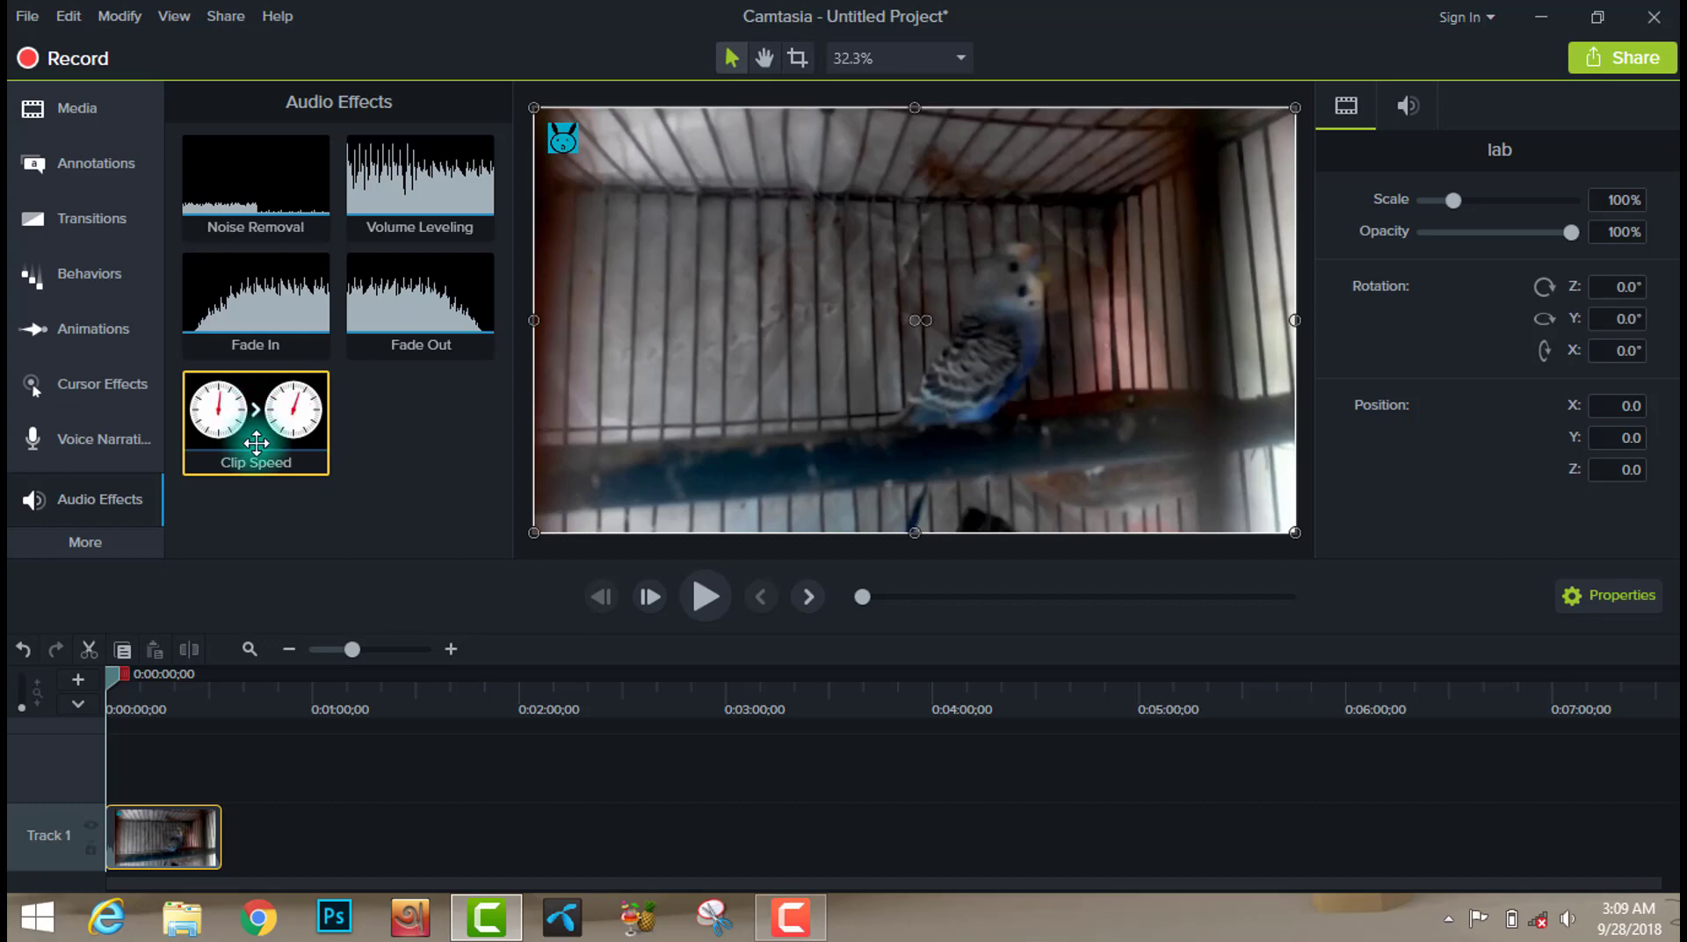
pyautogui.moveTo(257, 442); pyautogui.dragTo(170, 846)
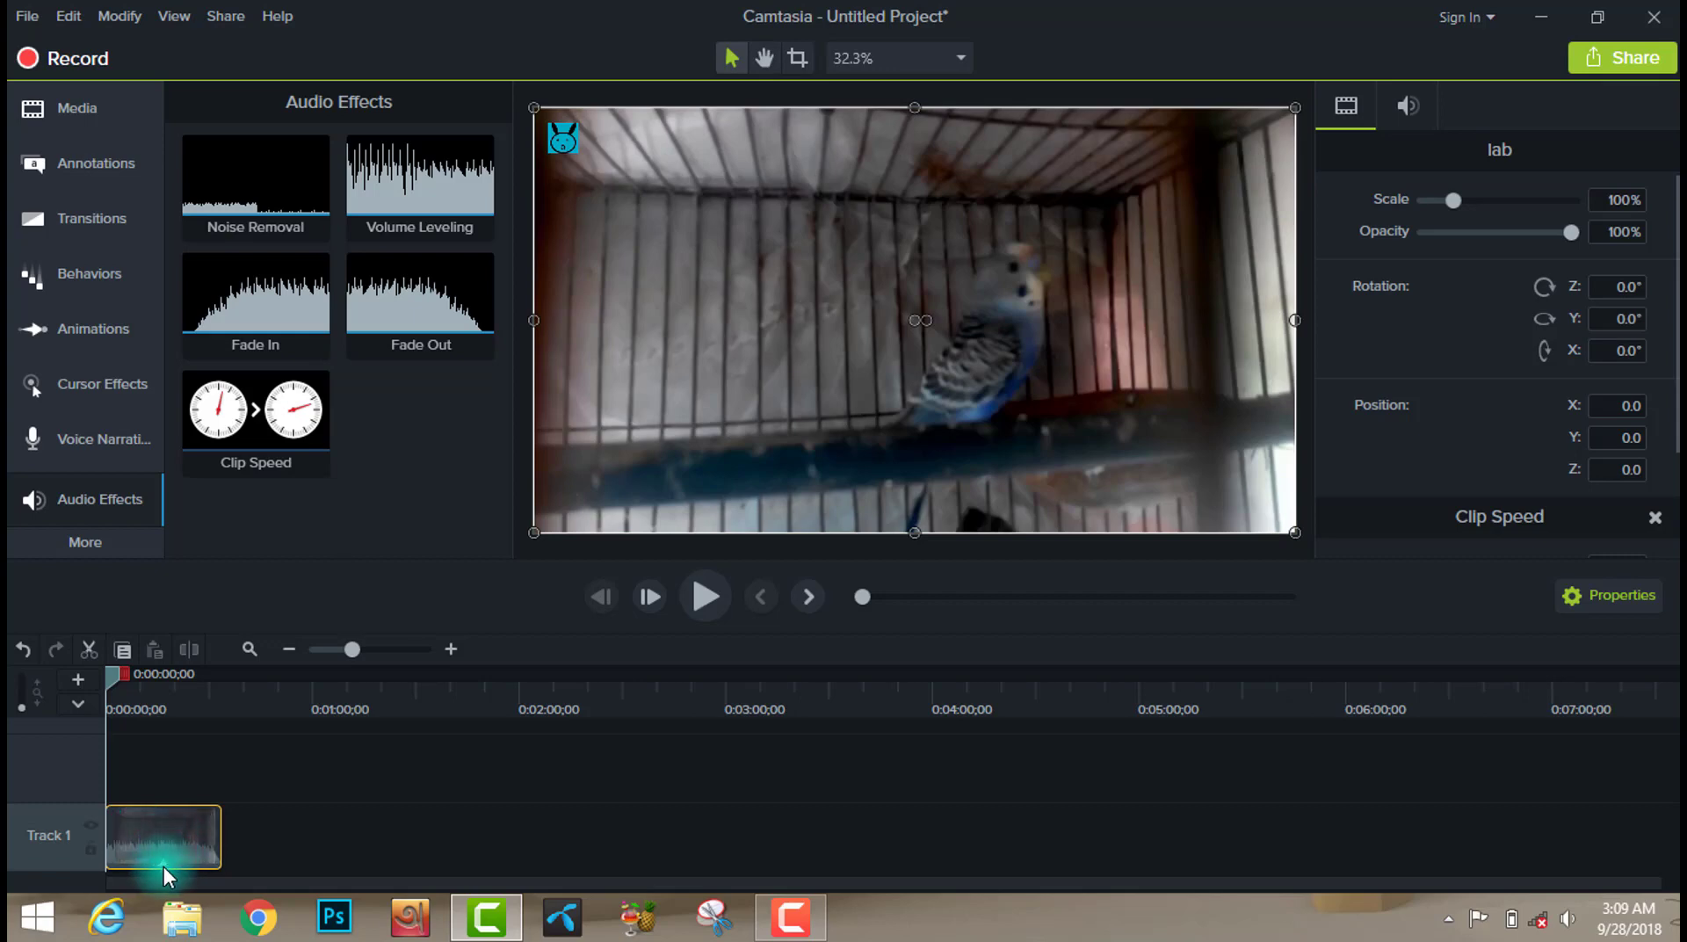
pyautogui.click(165, 868)
pyautogui.click(165, 868)
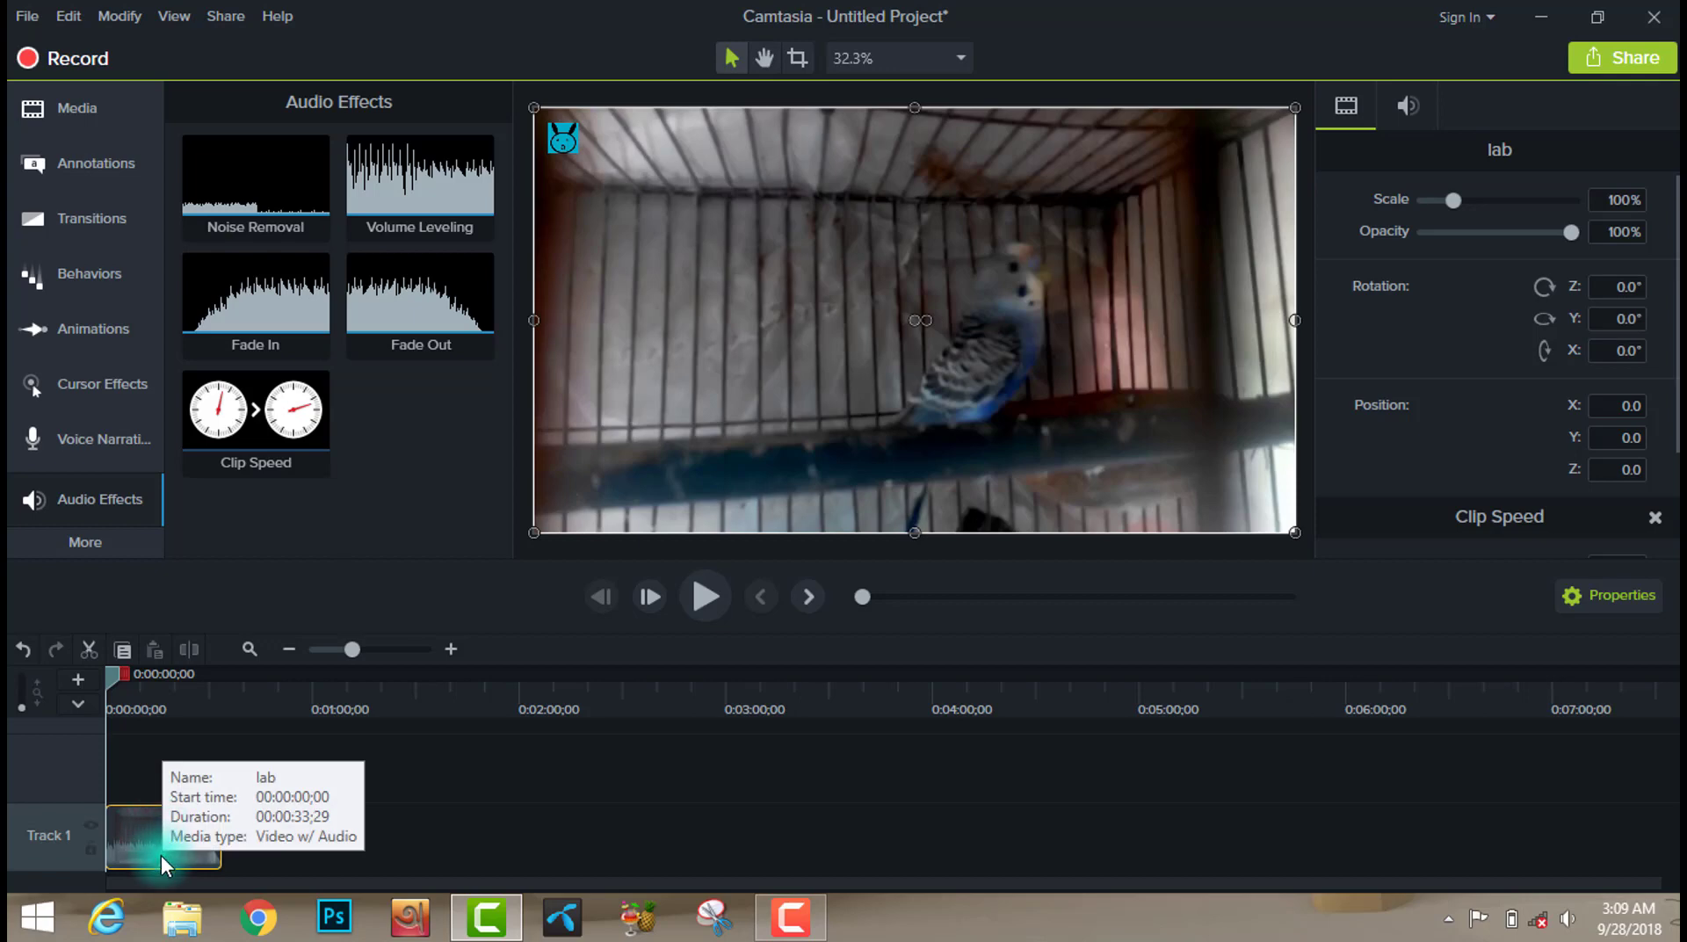
pyautogui.click(20, 651)
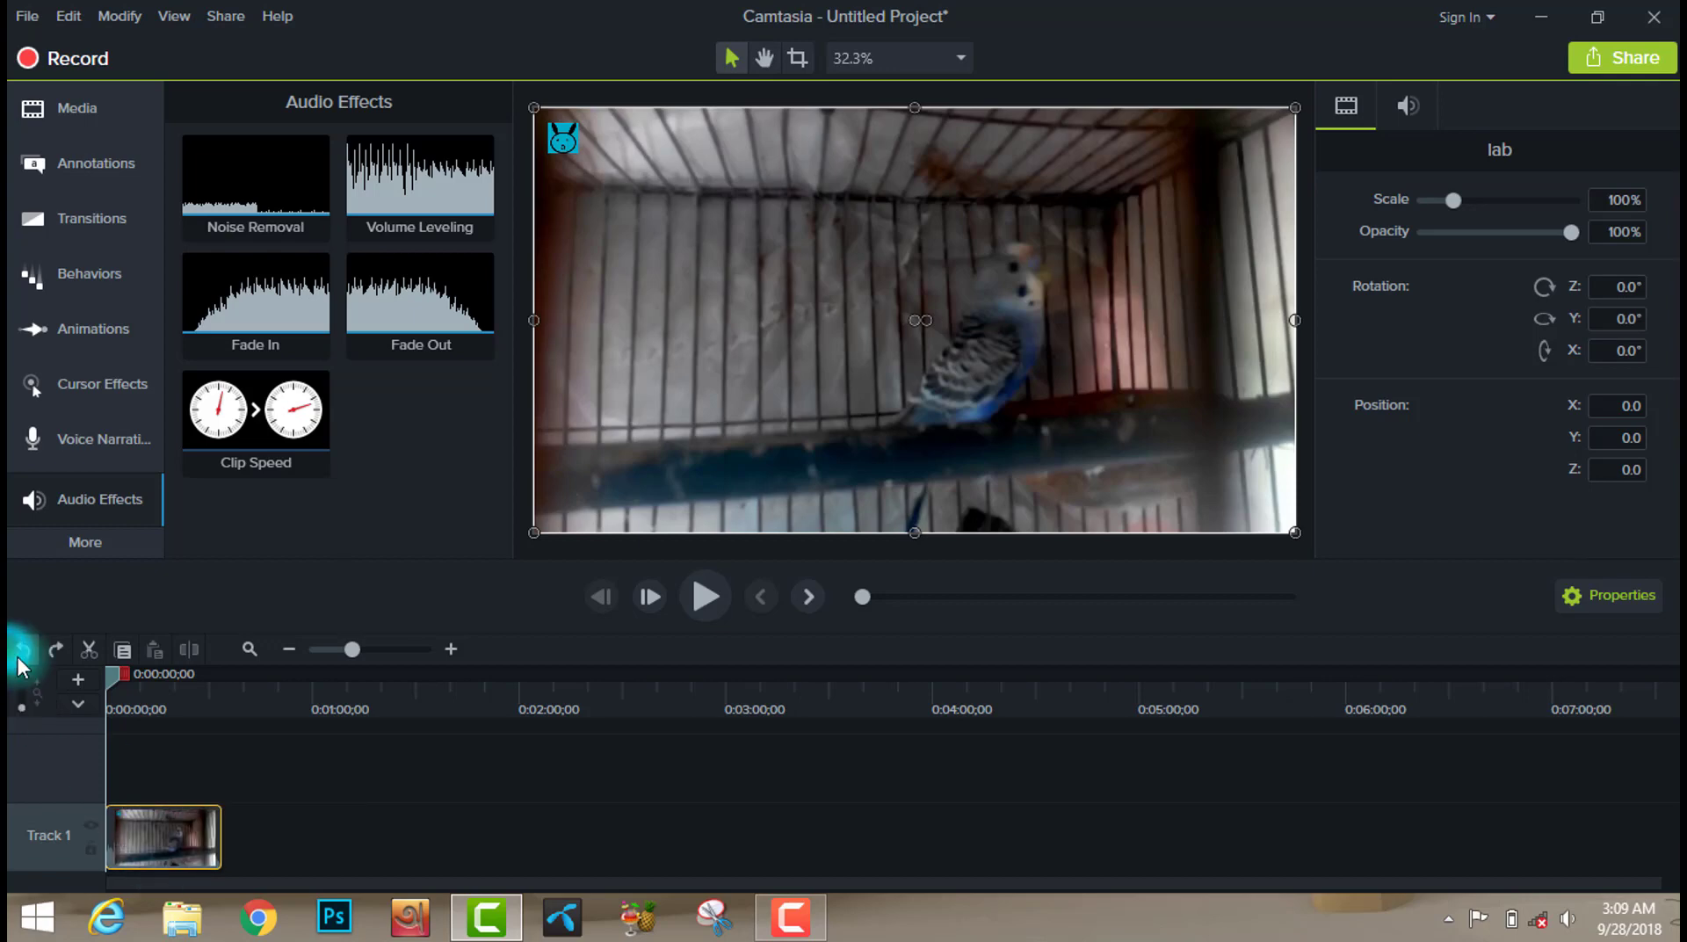
# Apply Clip Speed to the lab clip, stretch it to about 0.20x speed, and preview the slow motion.
pyautogui.moveTo(242, 423); pyautogui.dragTo(155, 835)
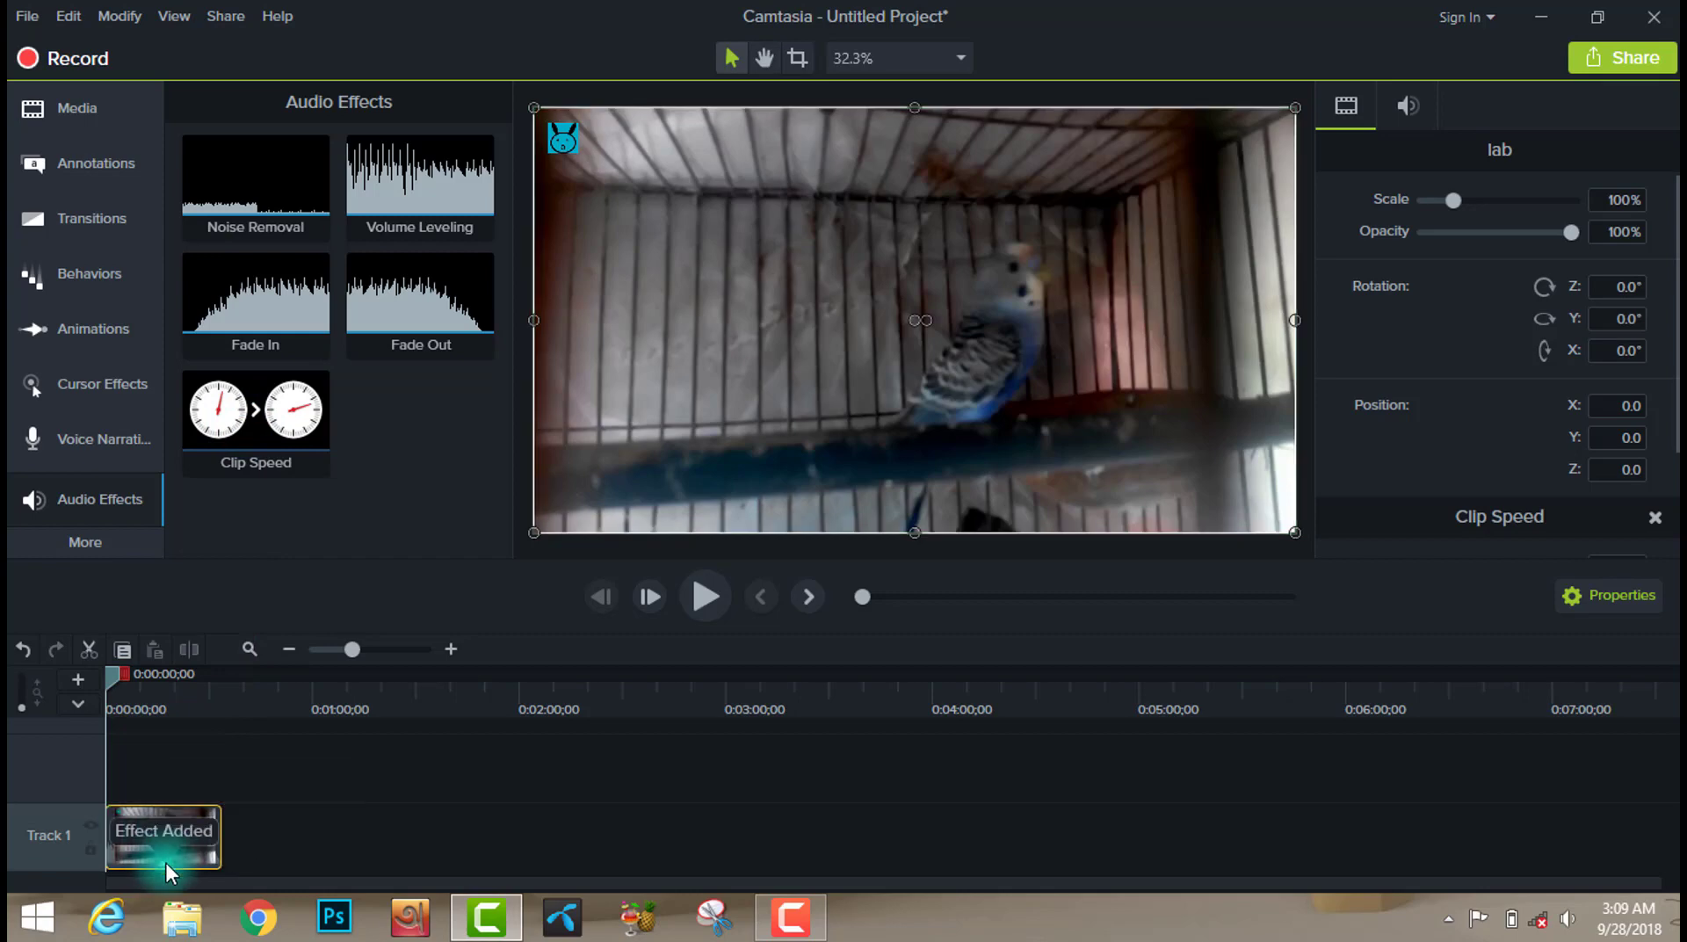
pyautogui.click(165, 857)
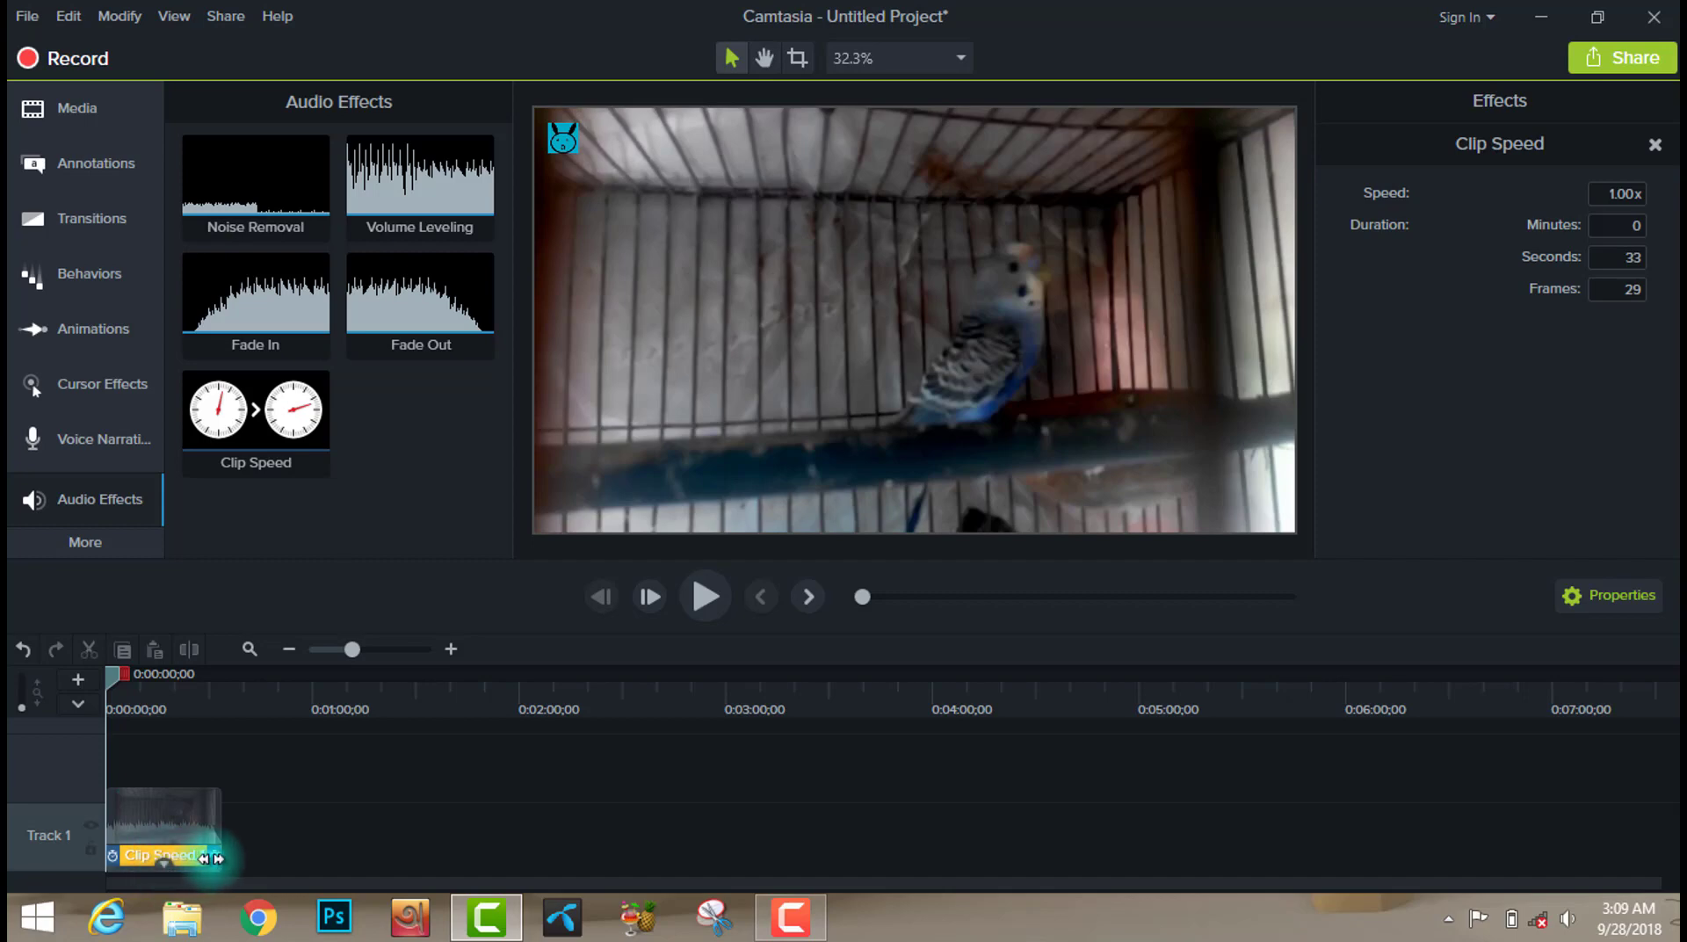
pyautogui.moveTo(215, 858); pyautogui.dragTo(694, 877)
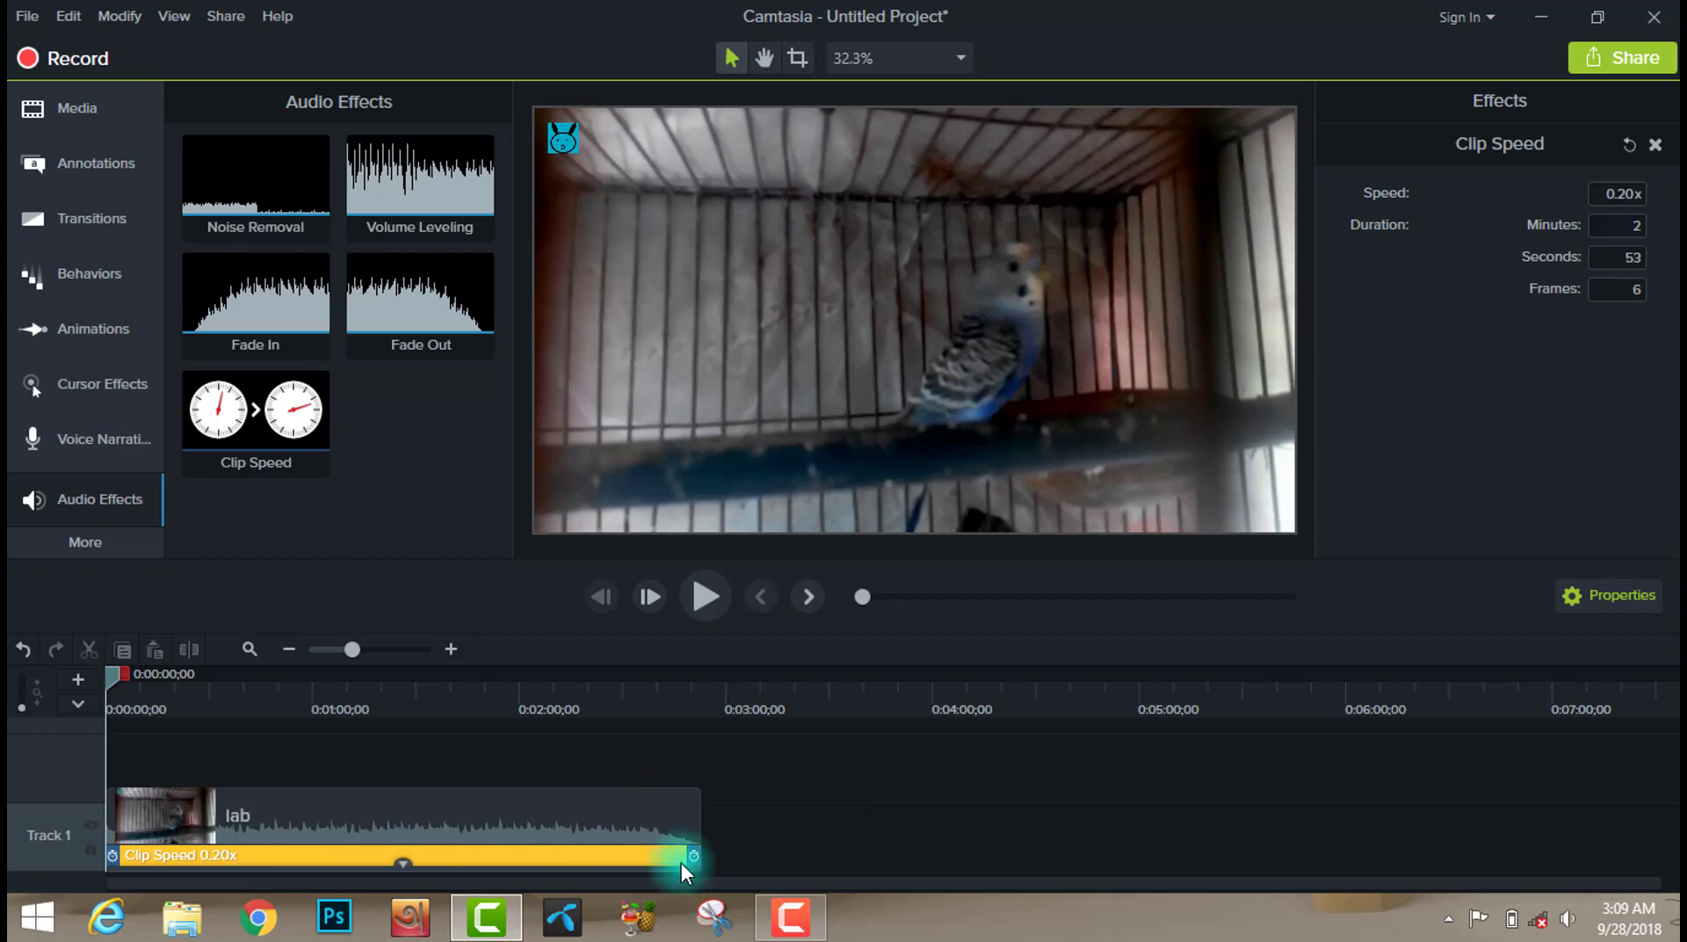
pyautogui.click(710, 583)
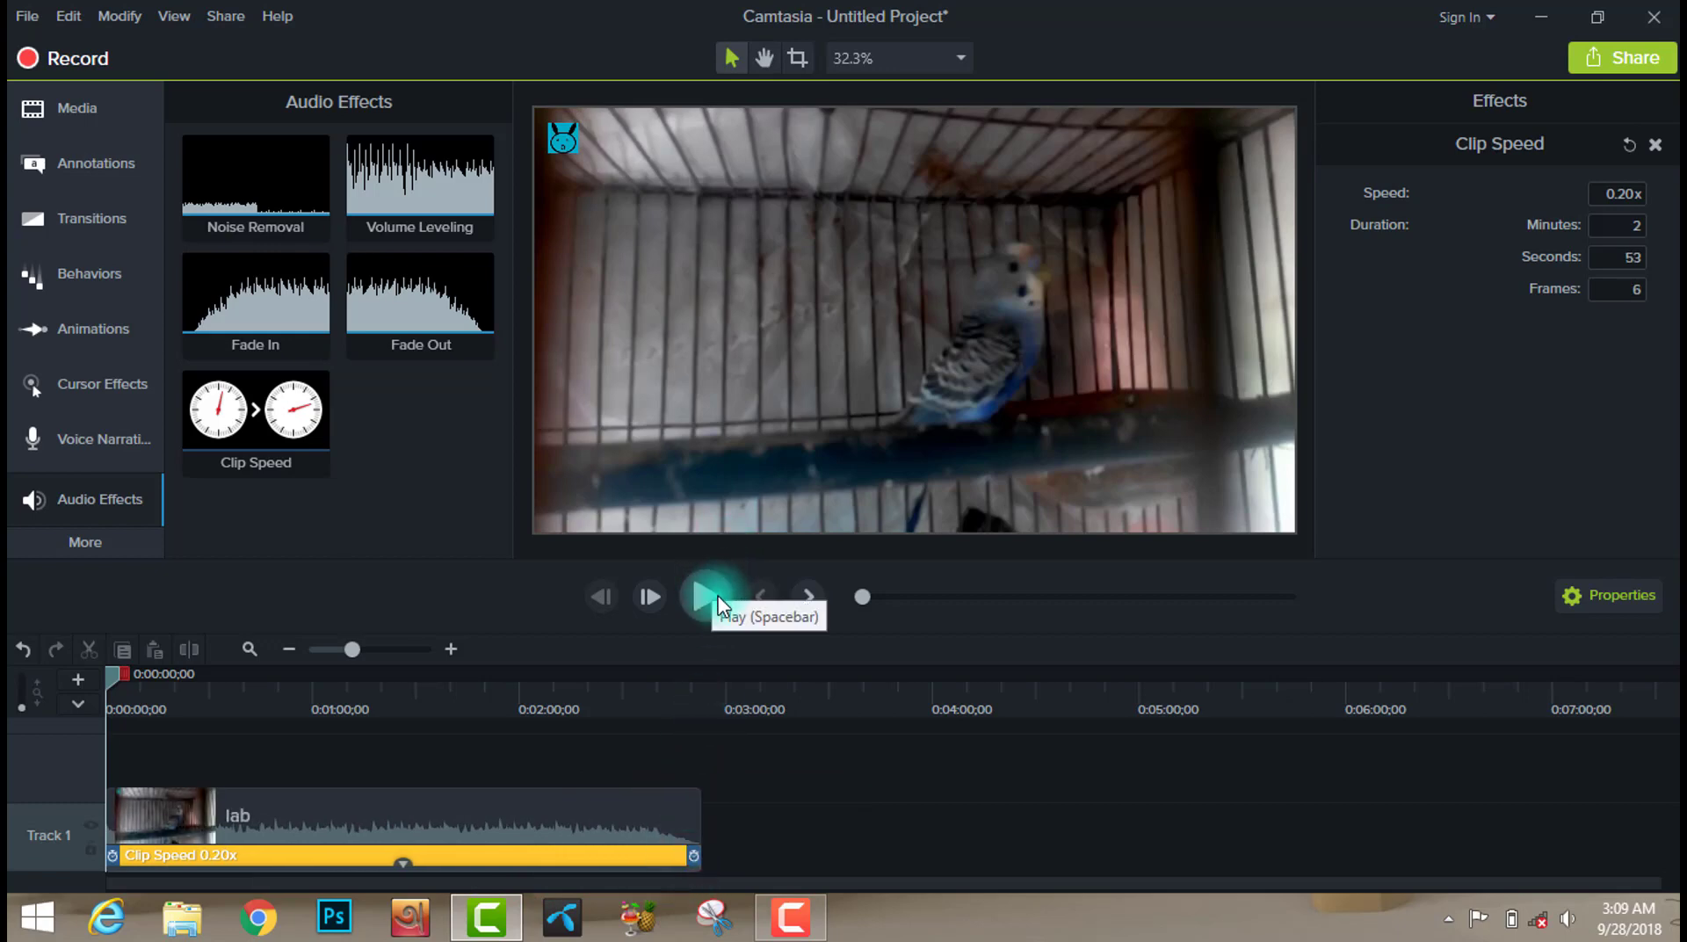
pyautogui.click(719, 601)
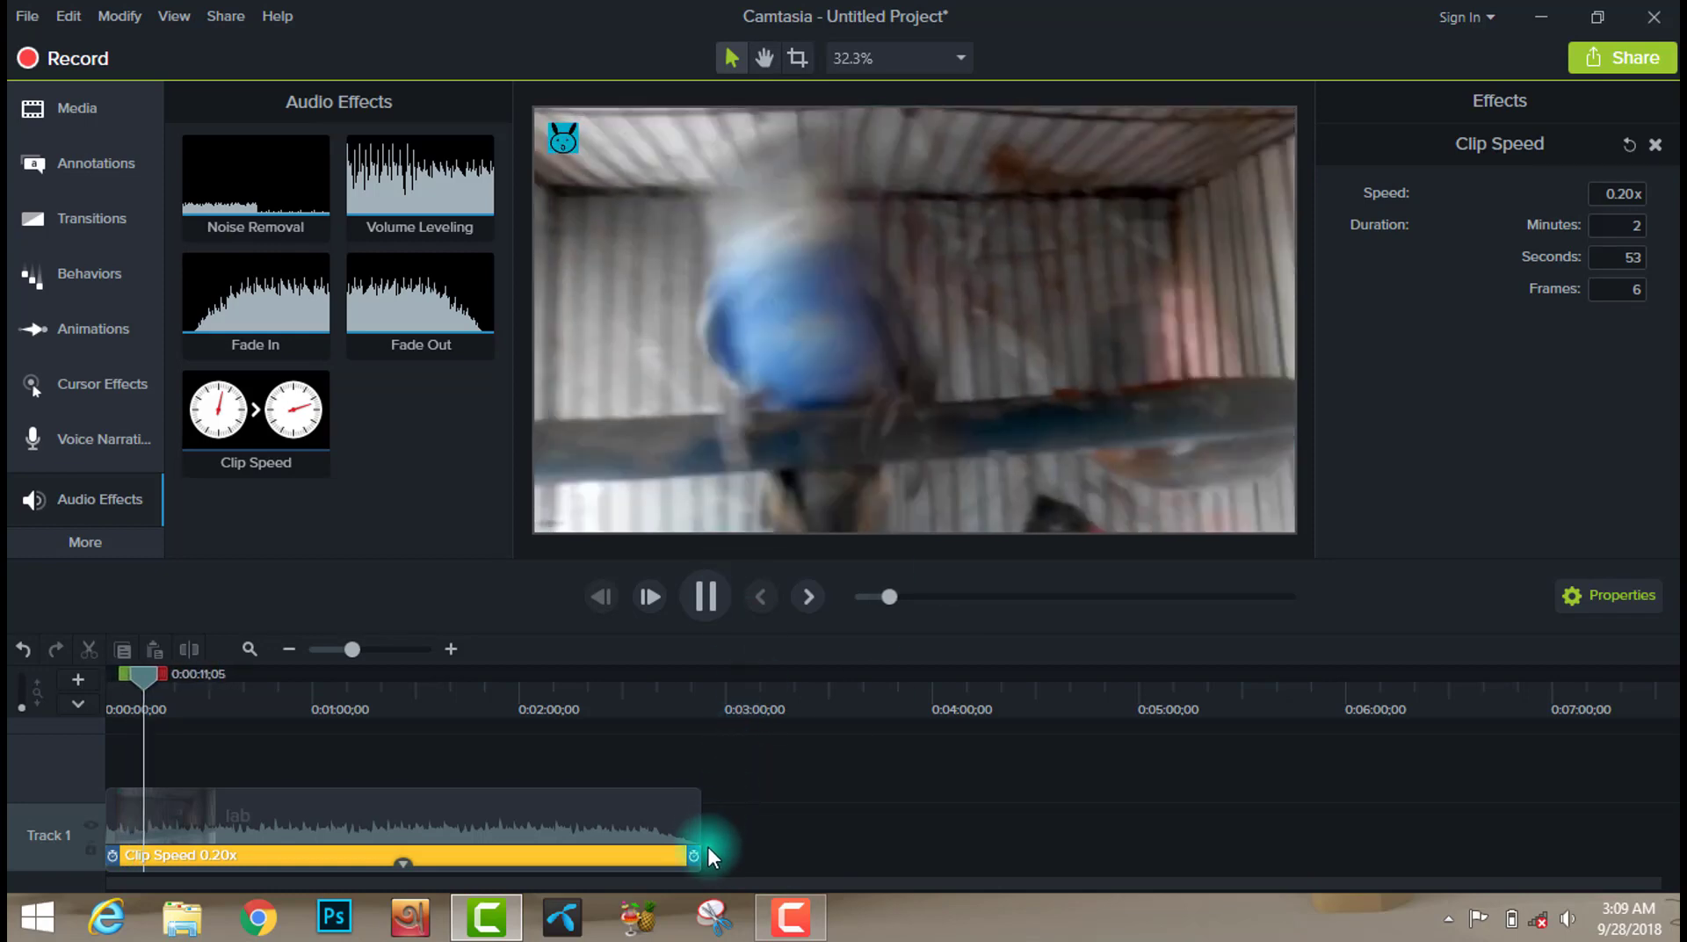
# Shorten the stretched lab clip to about 0.23x speed and preview it, returning the playhead to the start.
pyautogui.moveTo(695, 855); pyautogui.dragTo(603, 857)
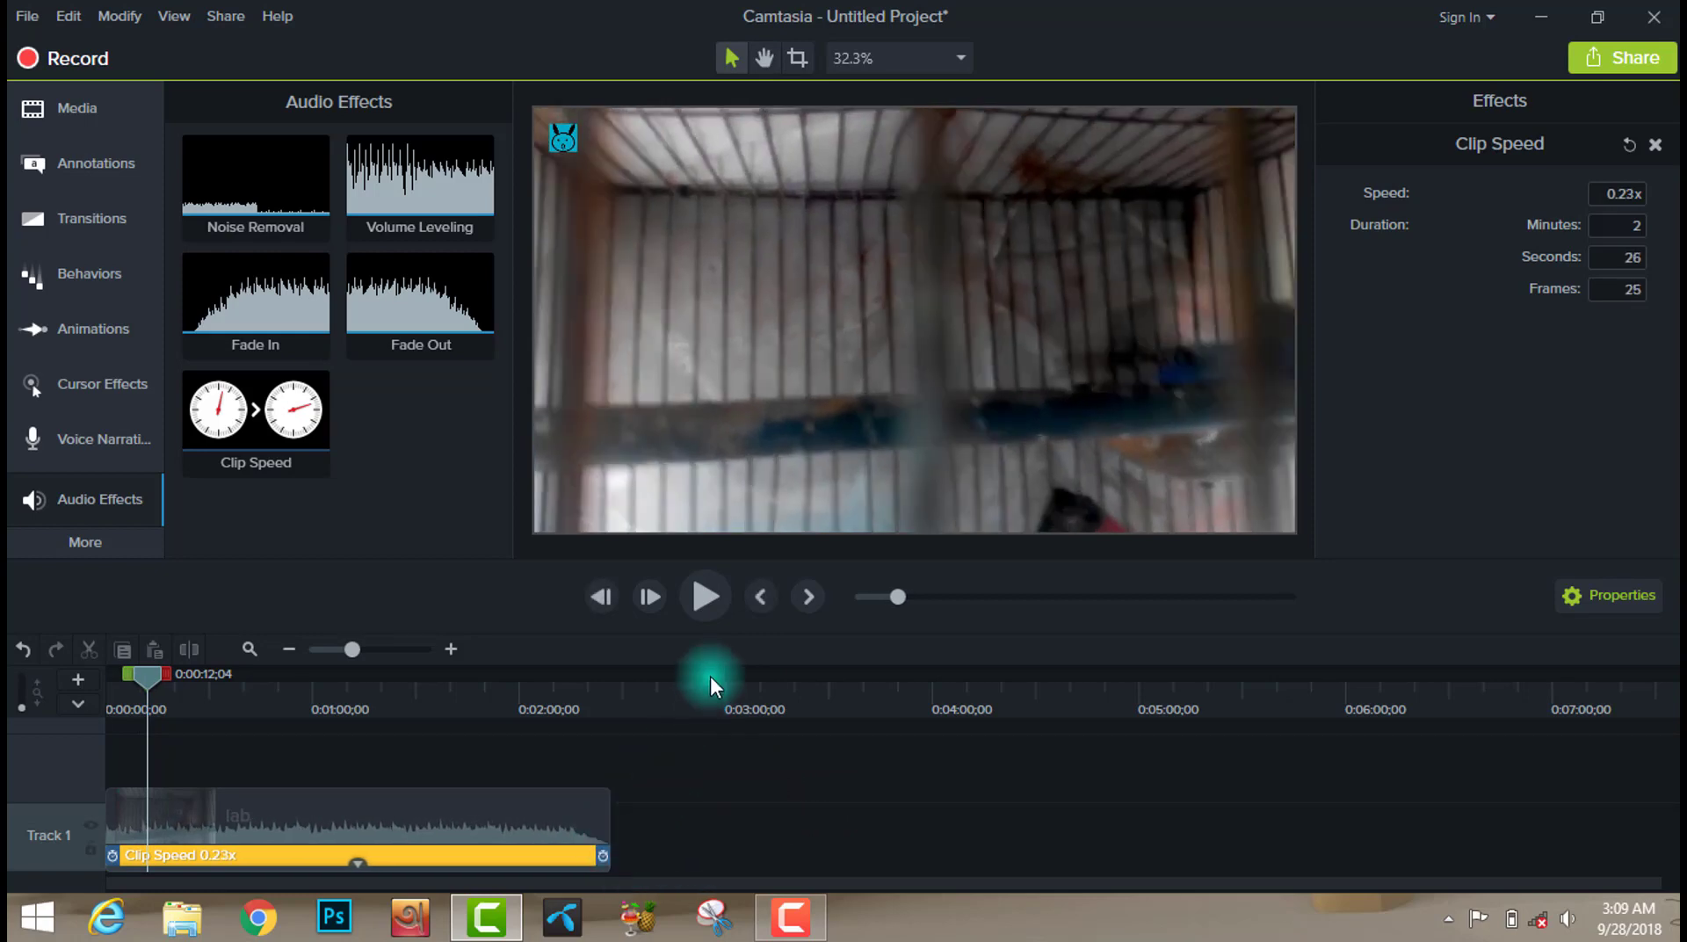
pyautogui.click(704, 600)
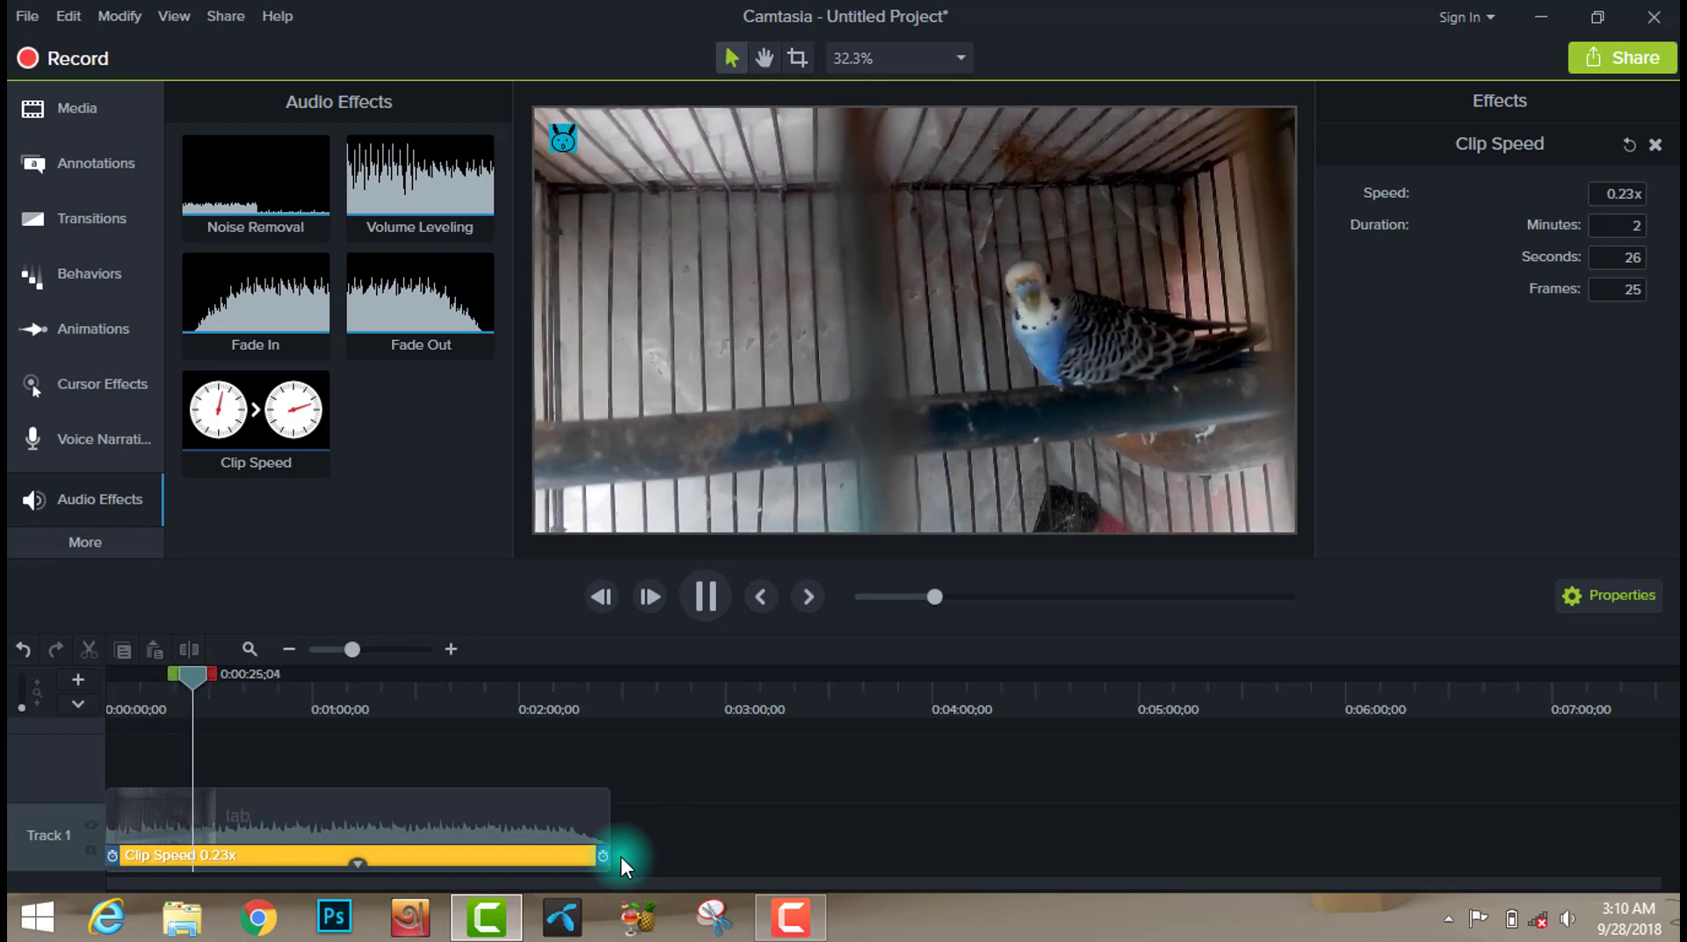
pyautogui.moveTo(225, 671); pyautogui.dragTo(105, 674)
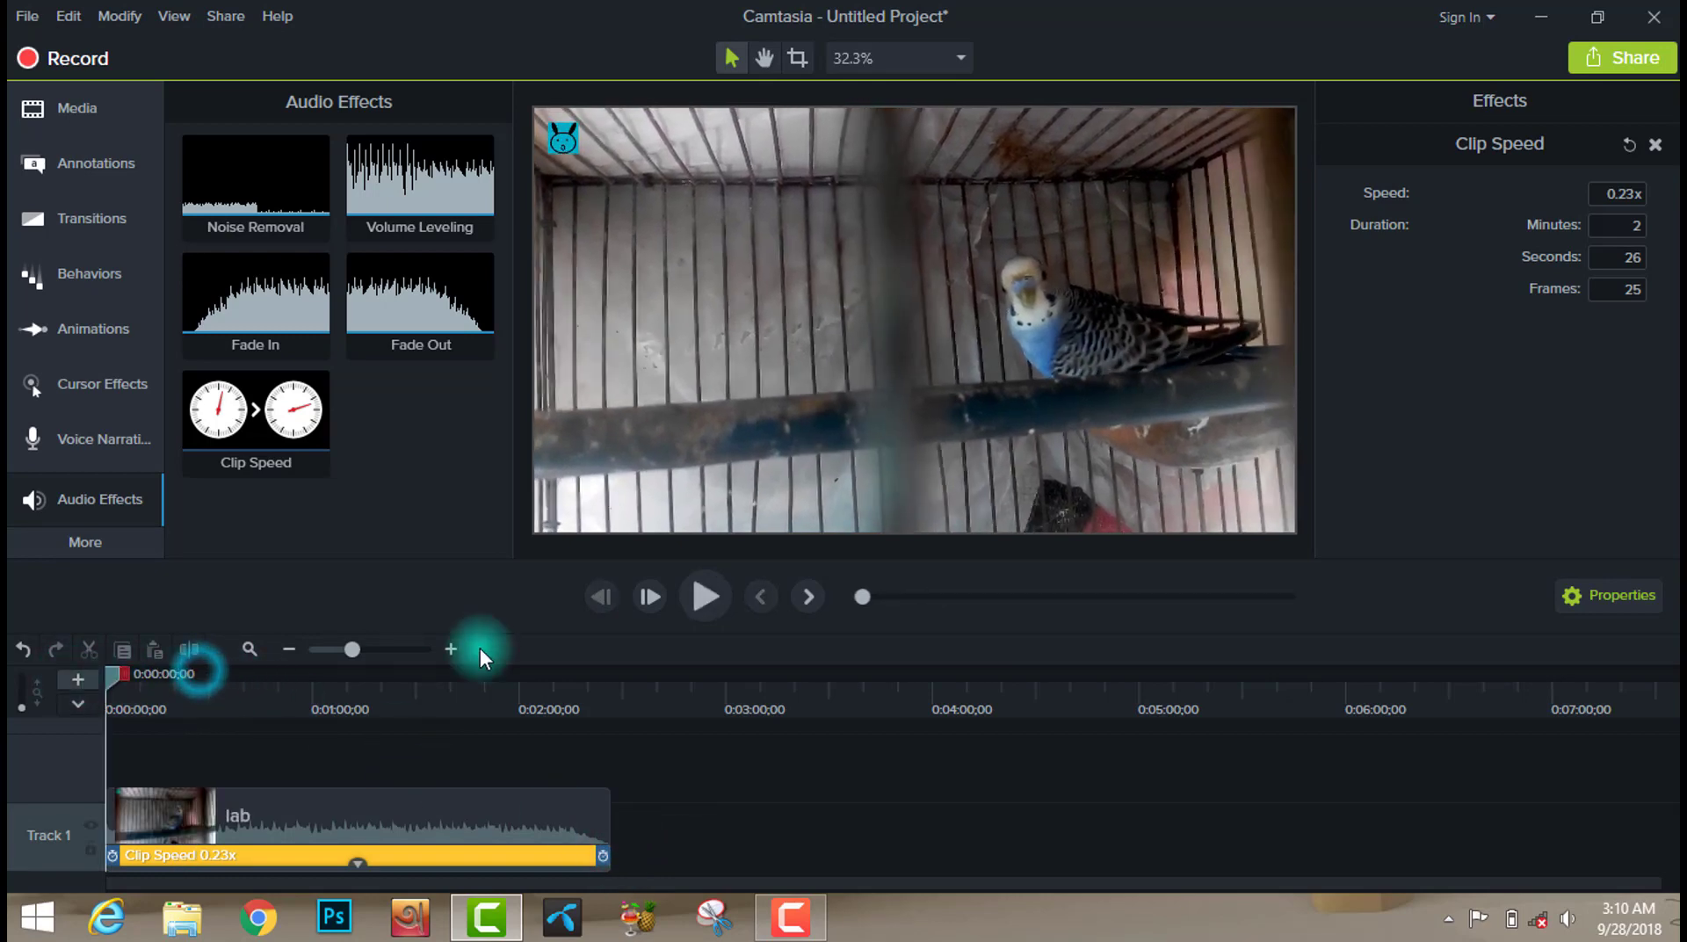
pyautogui.click(698, 615)
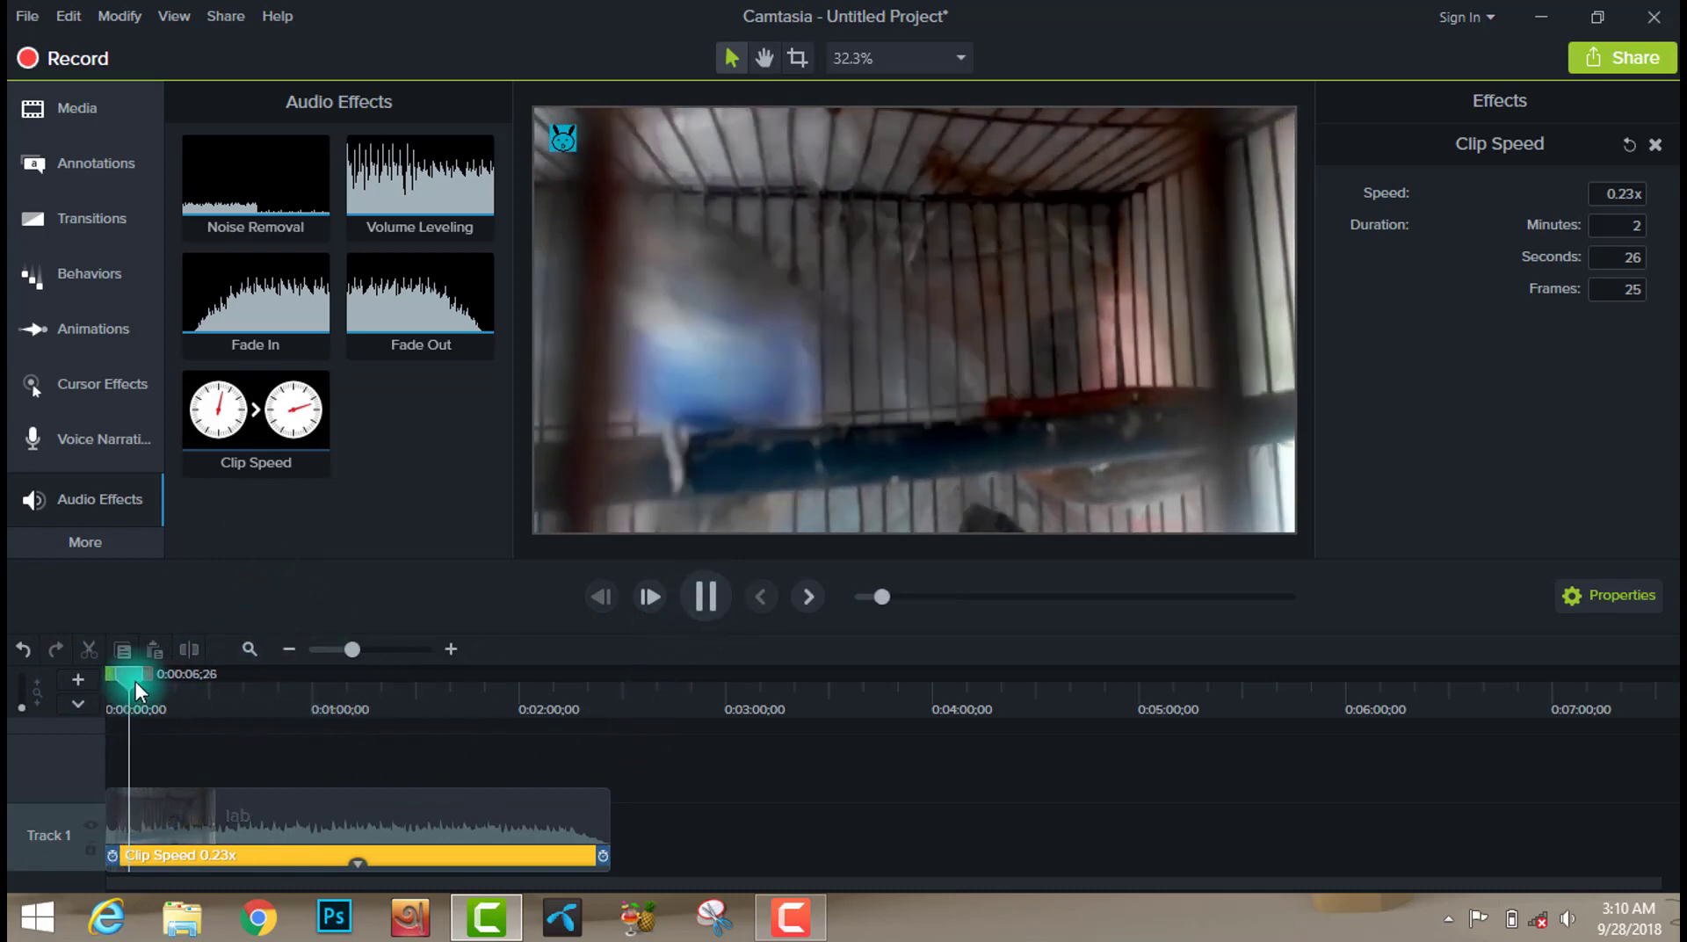
pyautogui.moveTo(135, 690); pyautogui.dragTo(19, 648)
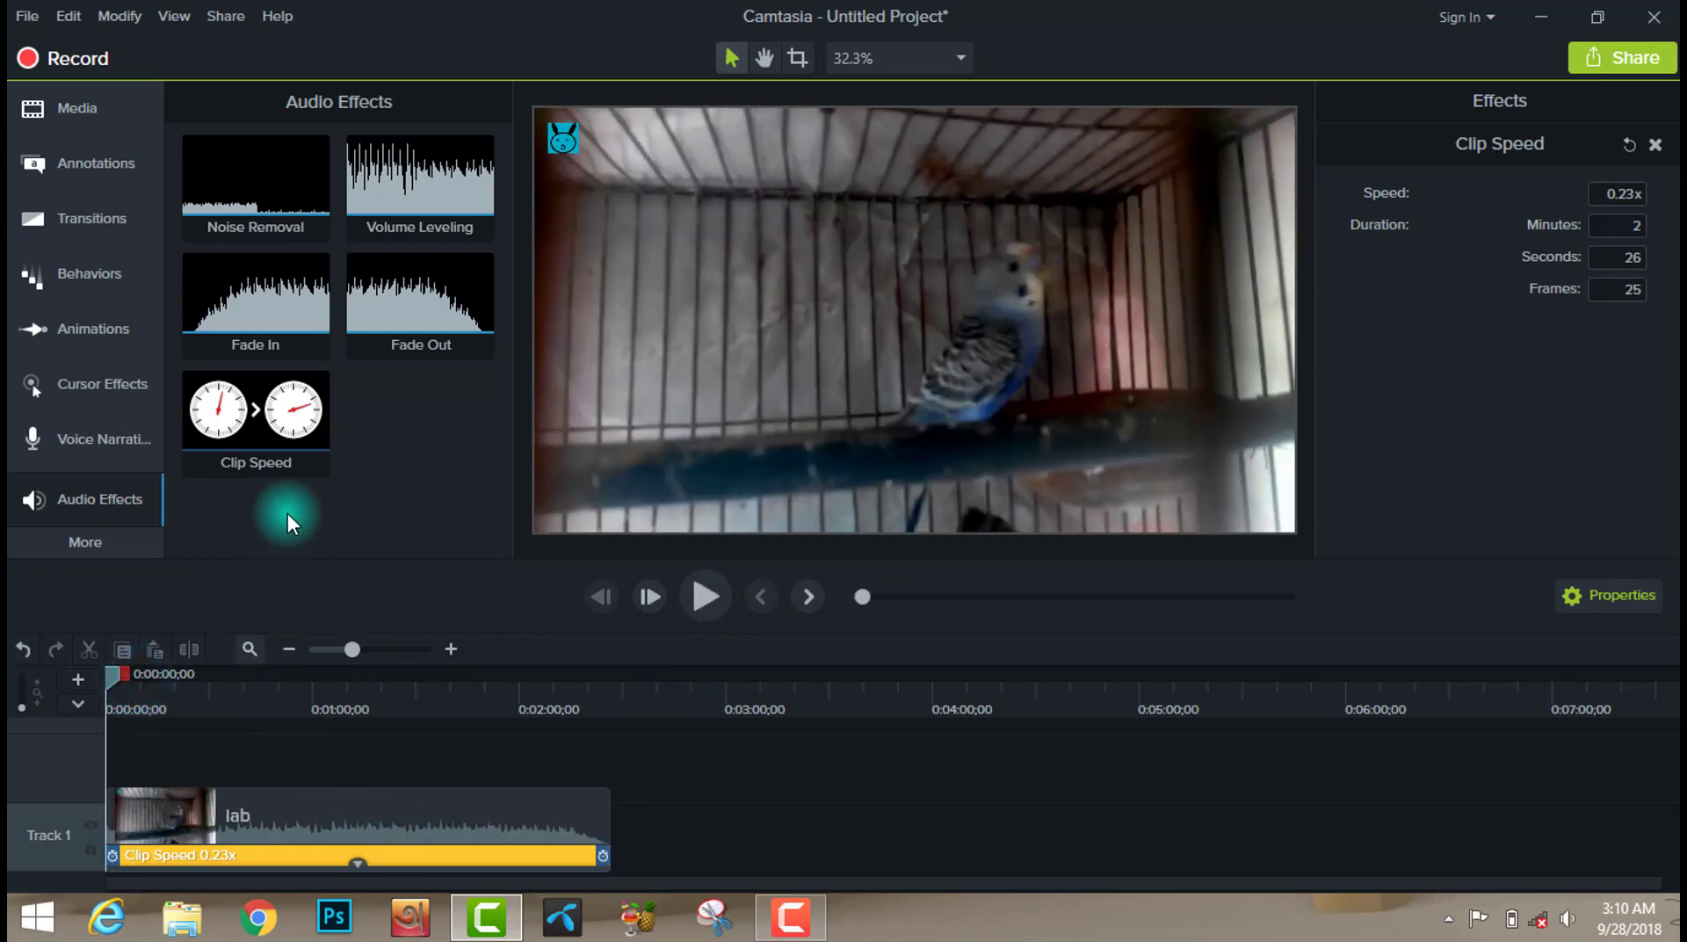
# Compress the lab clip's speed effect to about 2.06x and preview the fast motion from the start.
pyautogui.moveTo(273, 430); pyautogui.dragTo(360, 859)
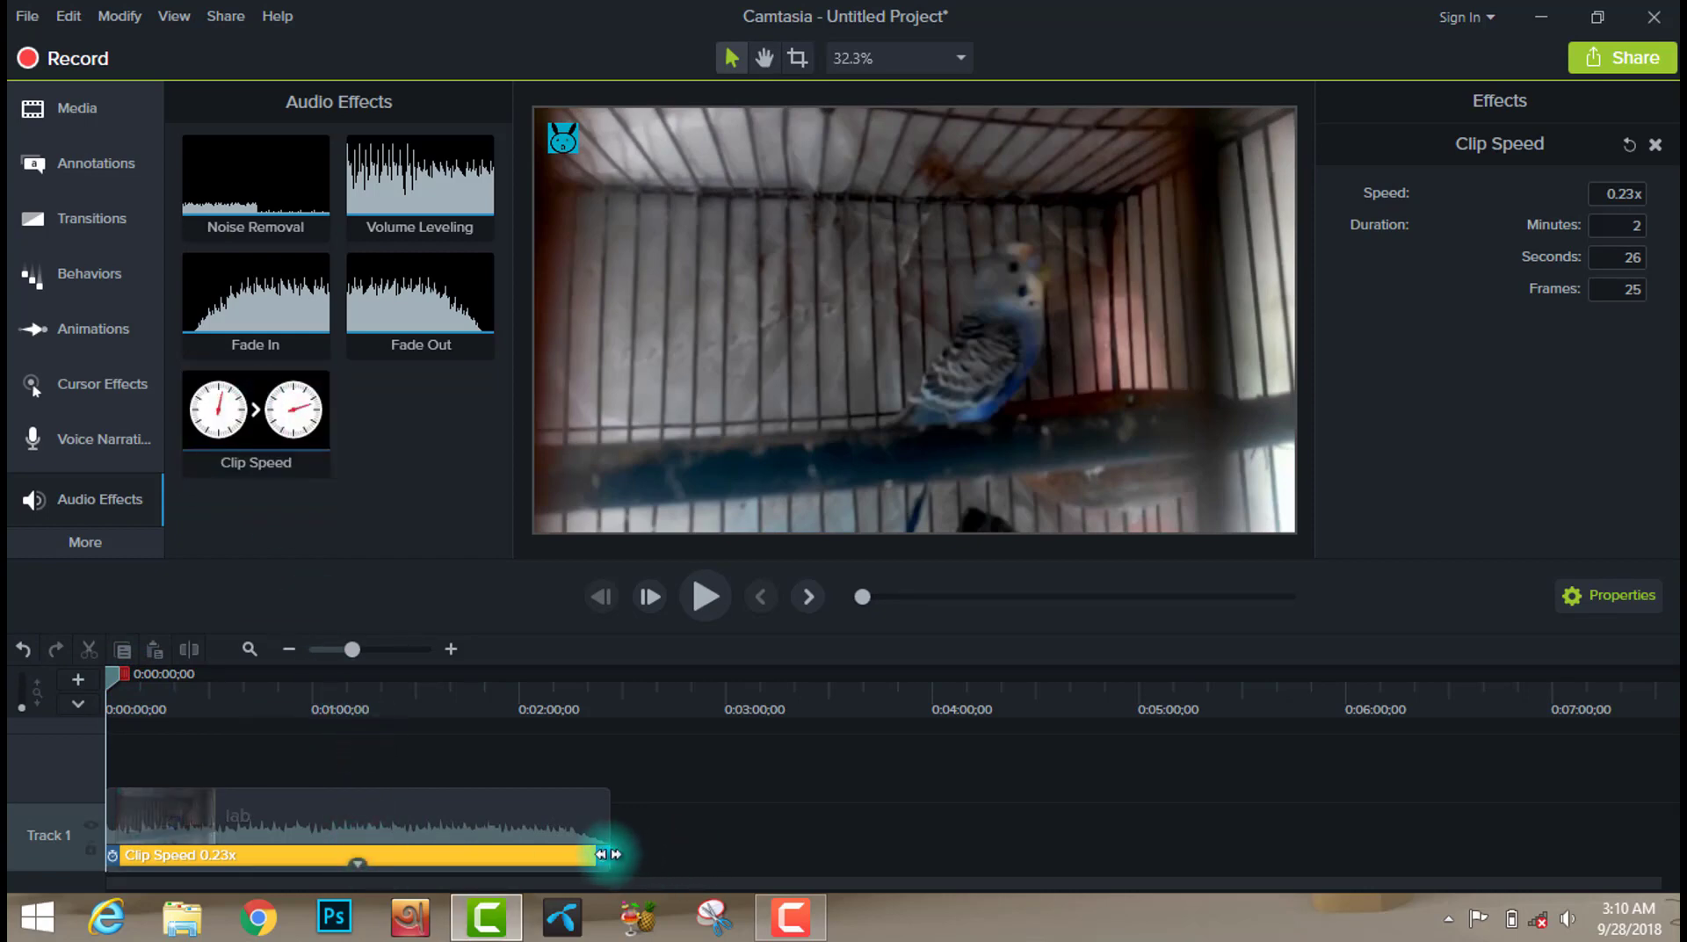
pyautogui.moveTo(604, 856); pyautogui.dragTo(161, 849)
pyautogui.click(689, 593)
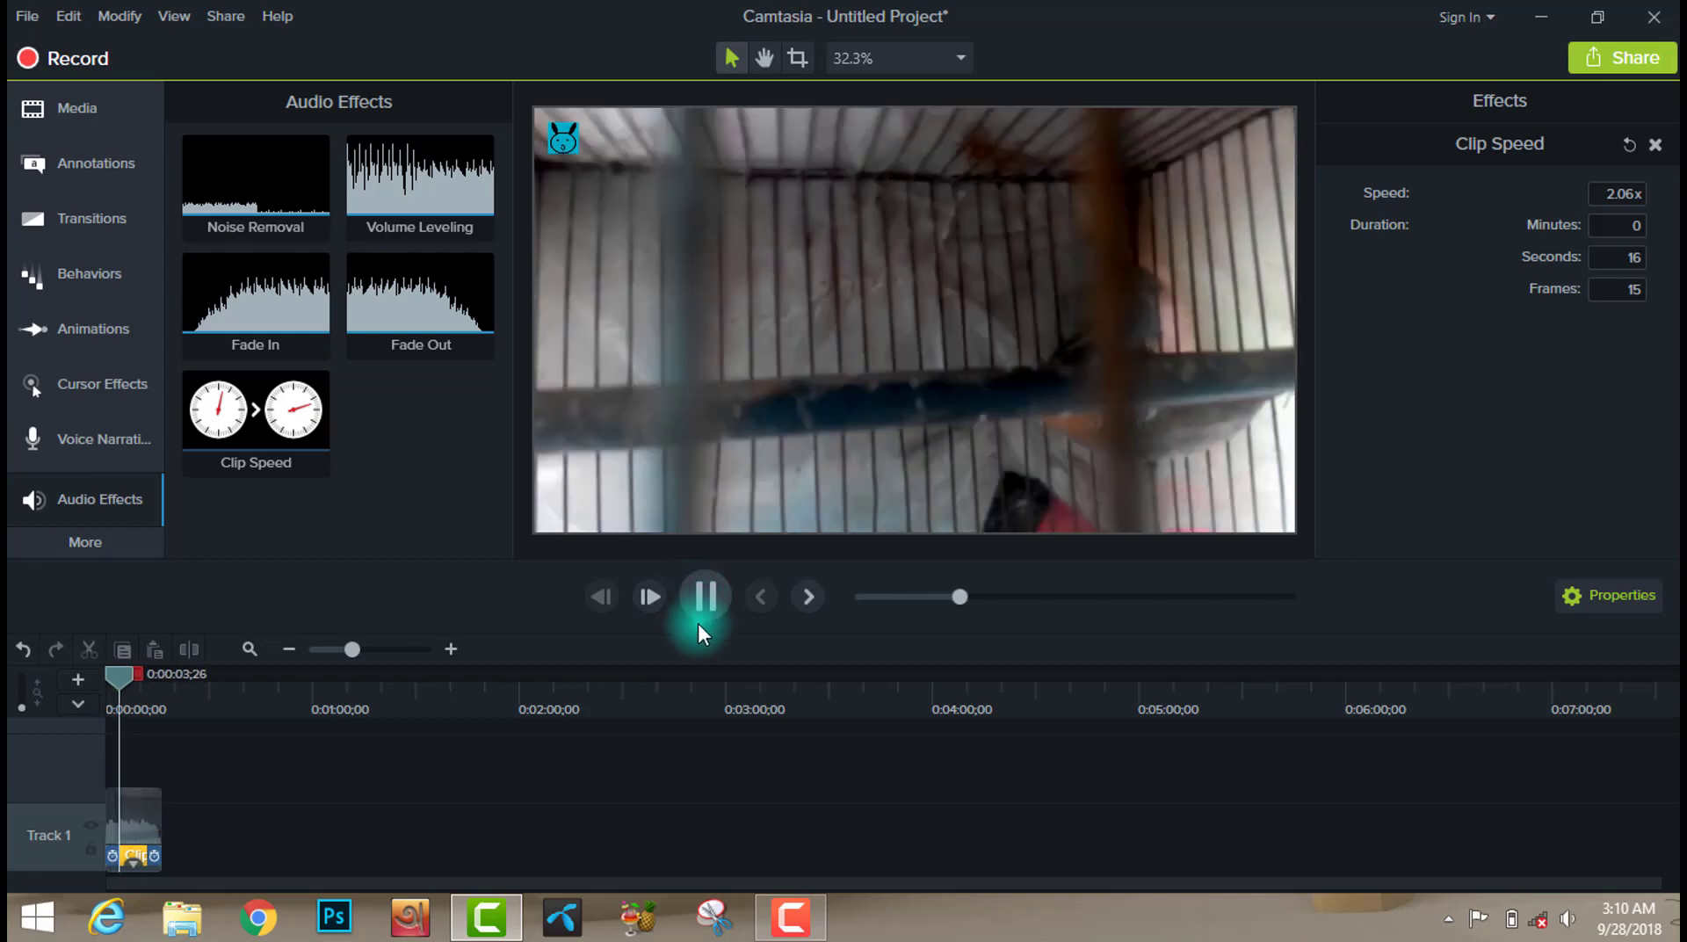
pyautogui.moveTo(126, 685); pyautogui.dragTo(87, 679)
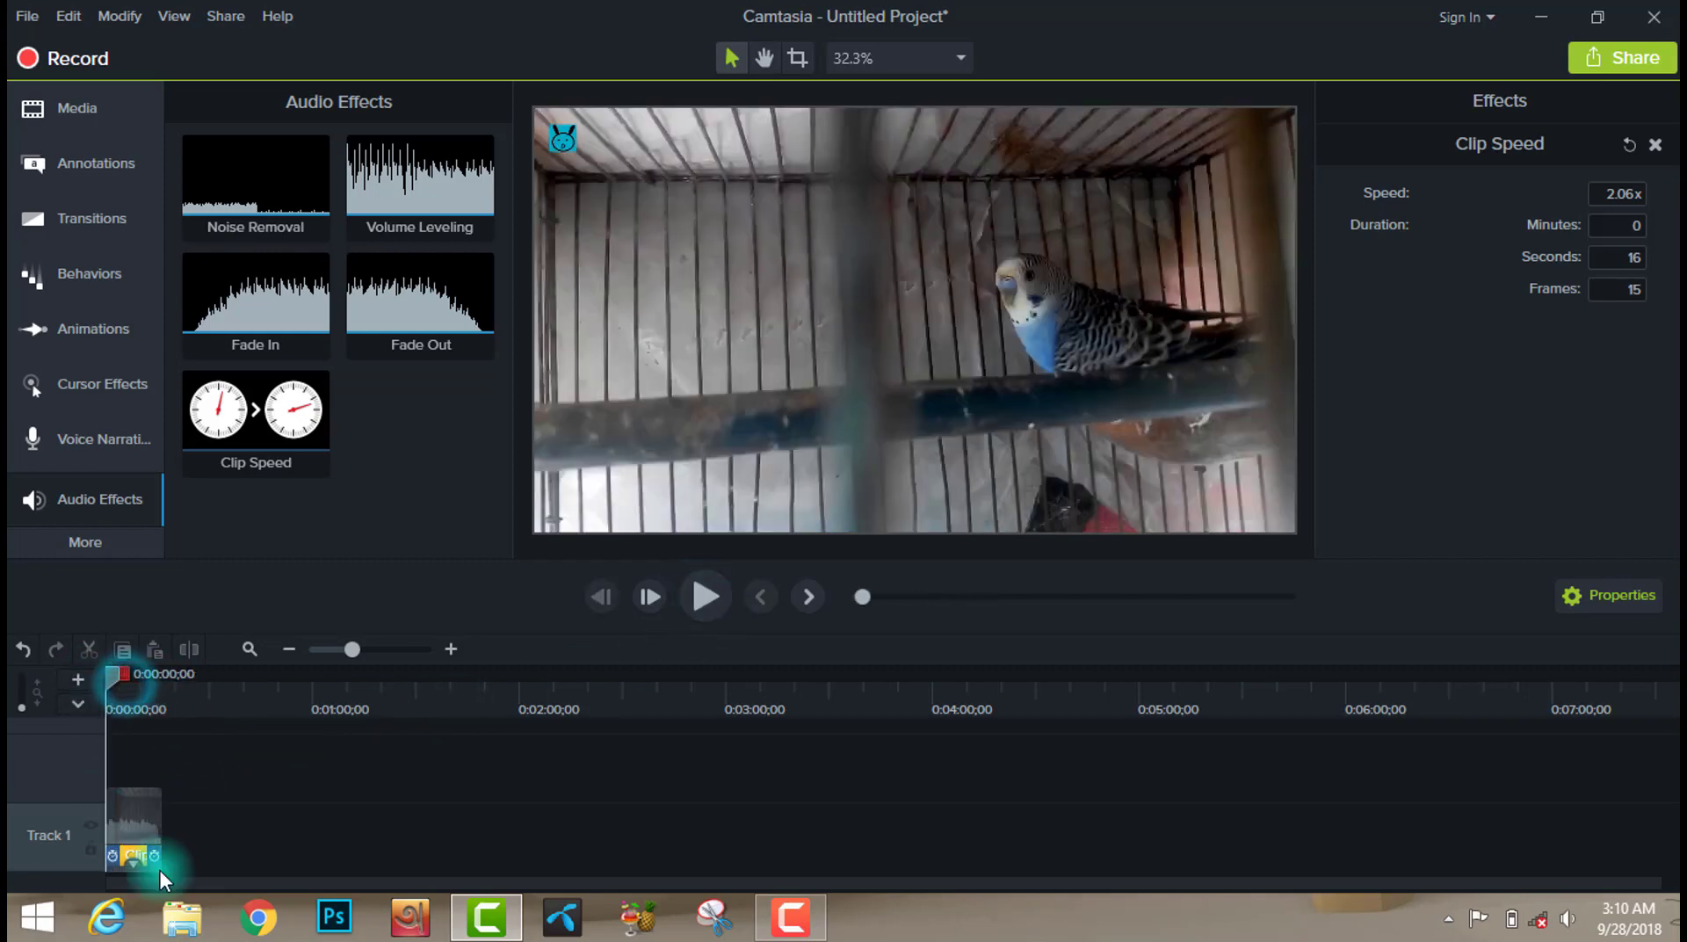
# Lengthen the lab clip's speed effect to about 1.64x and preview the result from the start.
pyautogui.moveTo(161, 860); pyautogui.dragTo(176, 861)
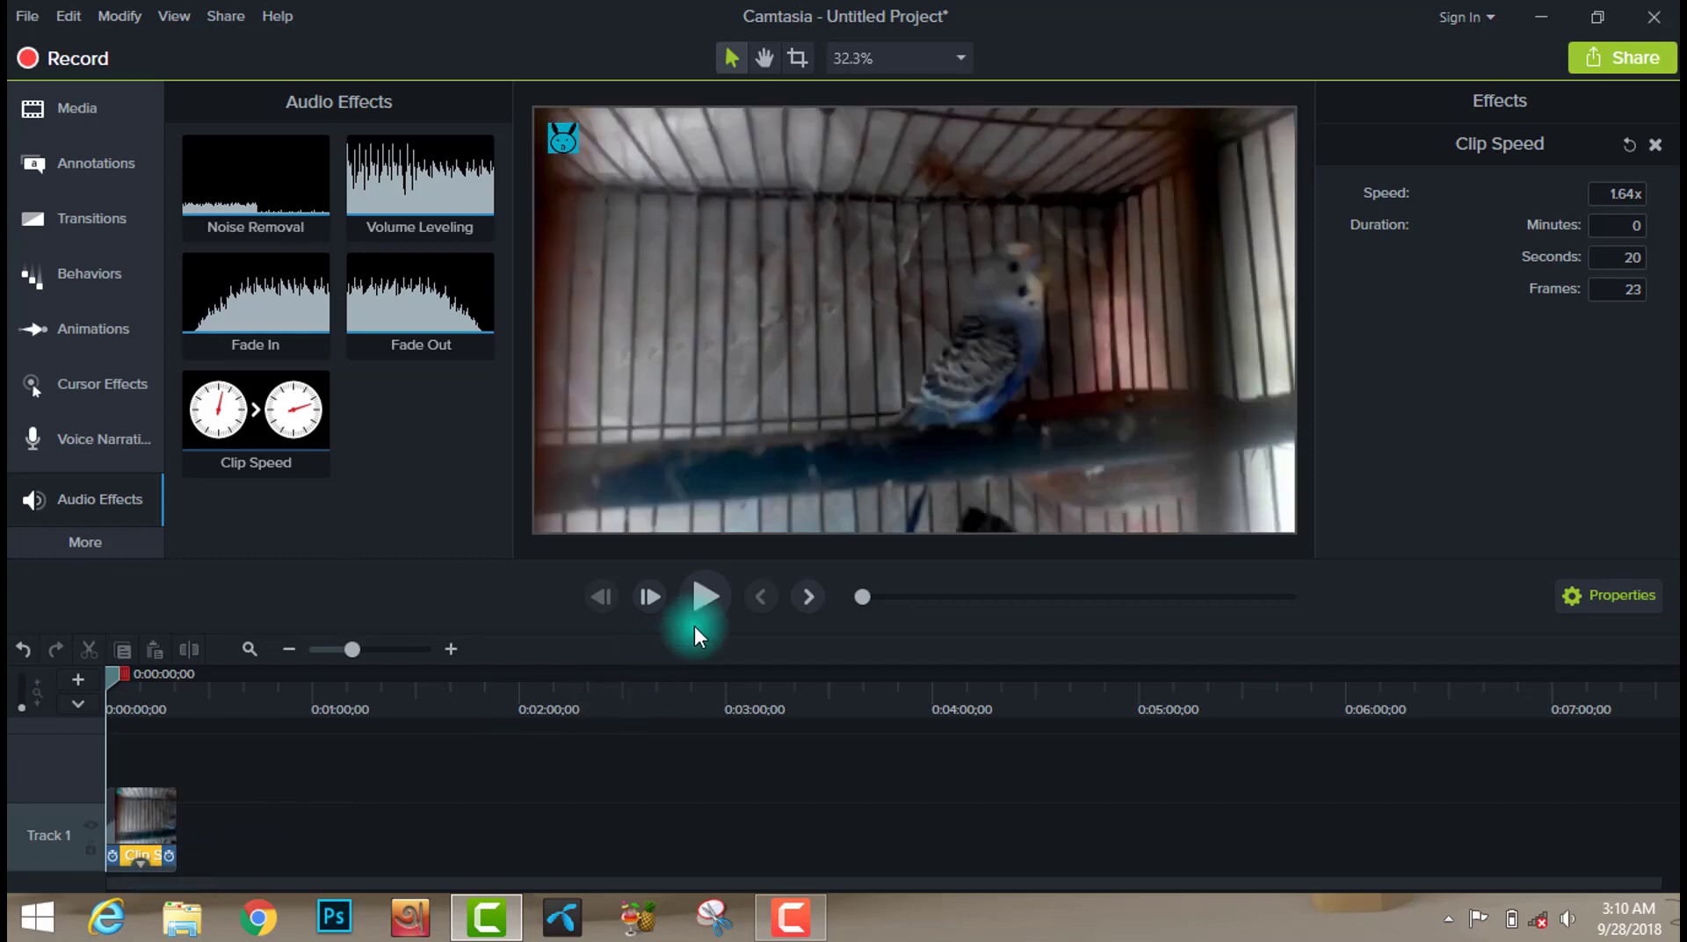
pyautogui.click(707, 606)
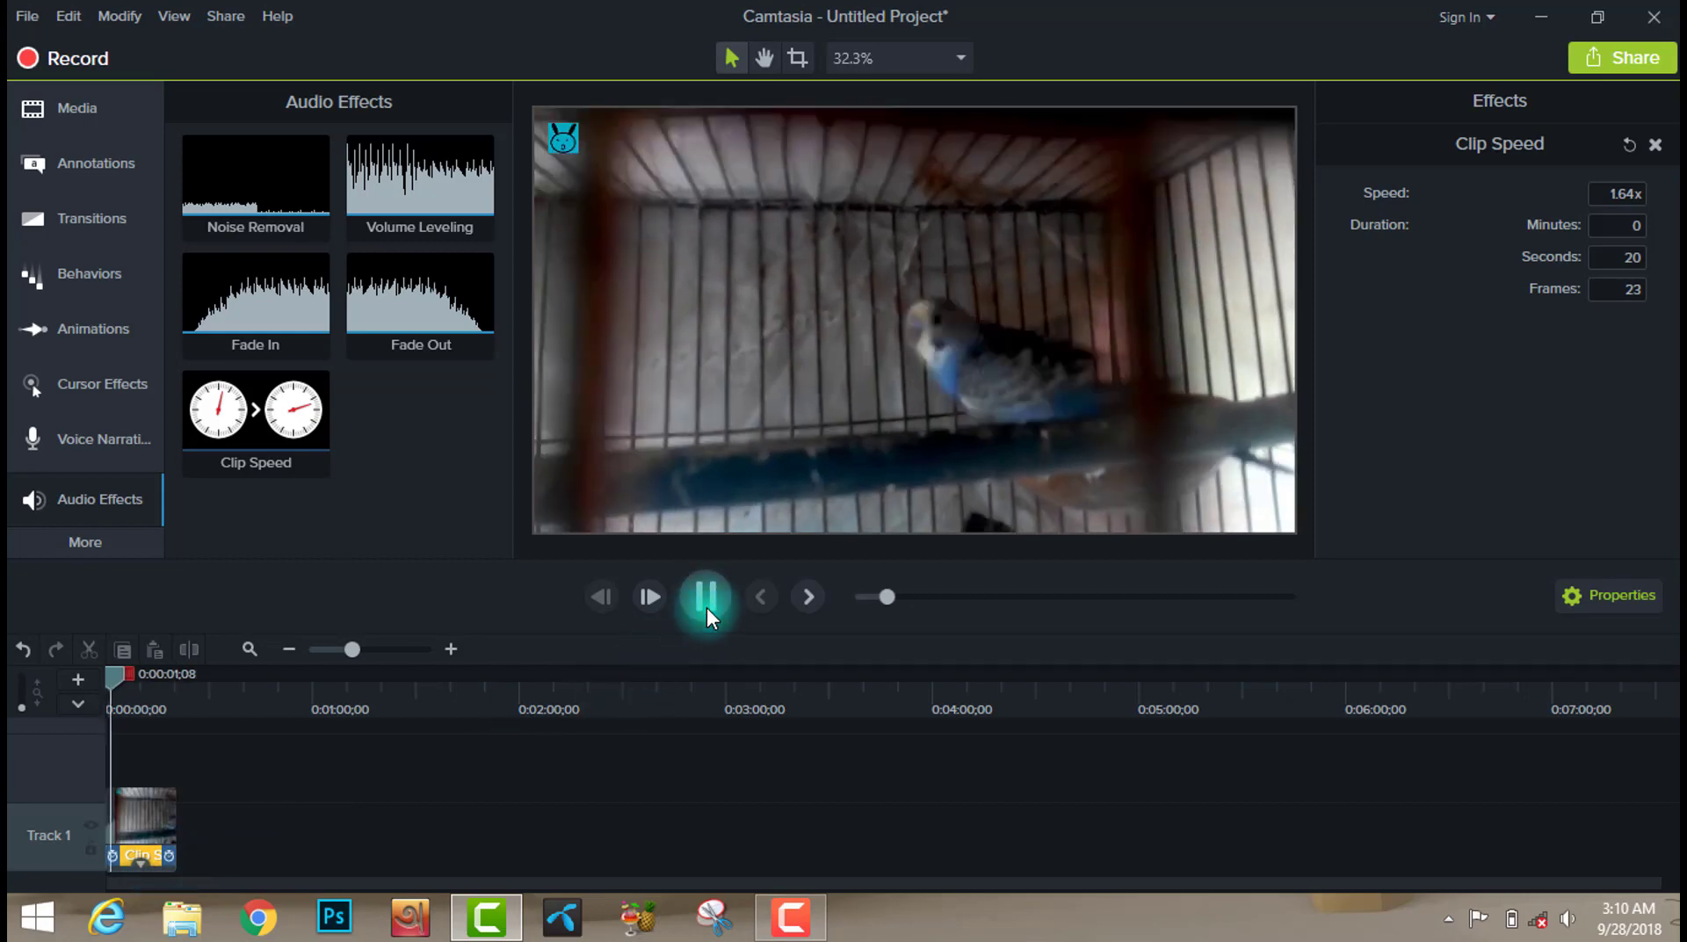
pyautogui.moveTo(125, 677); pyautogui.dragTo(35, 644)
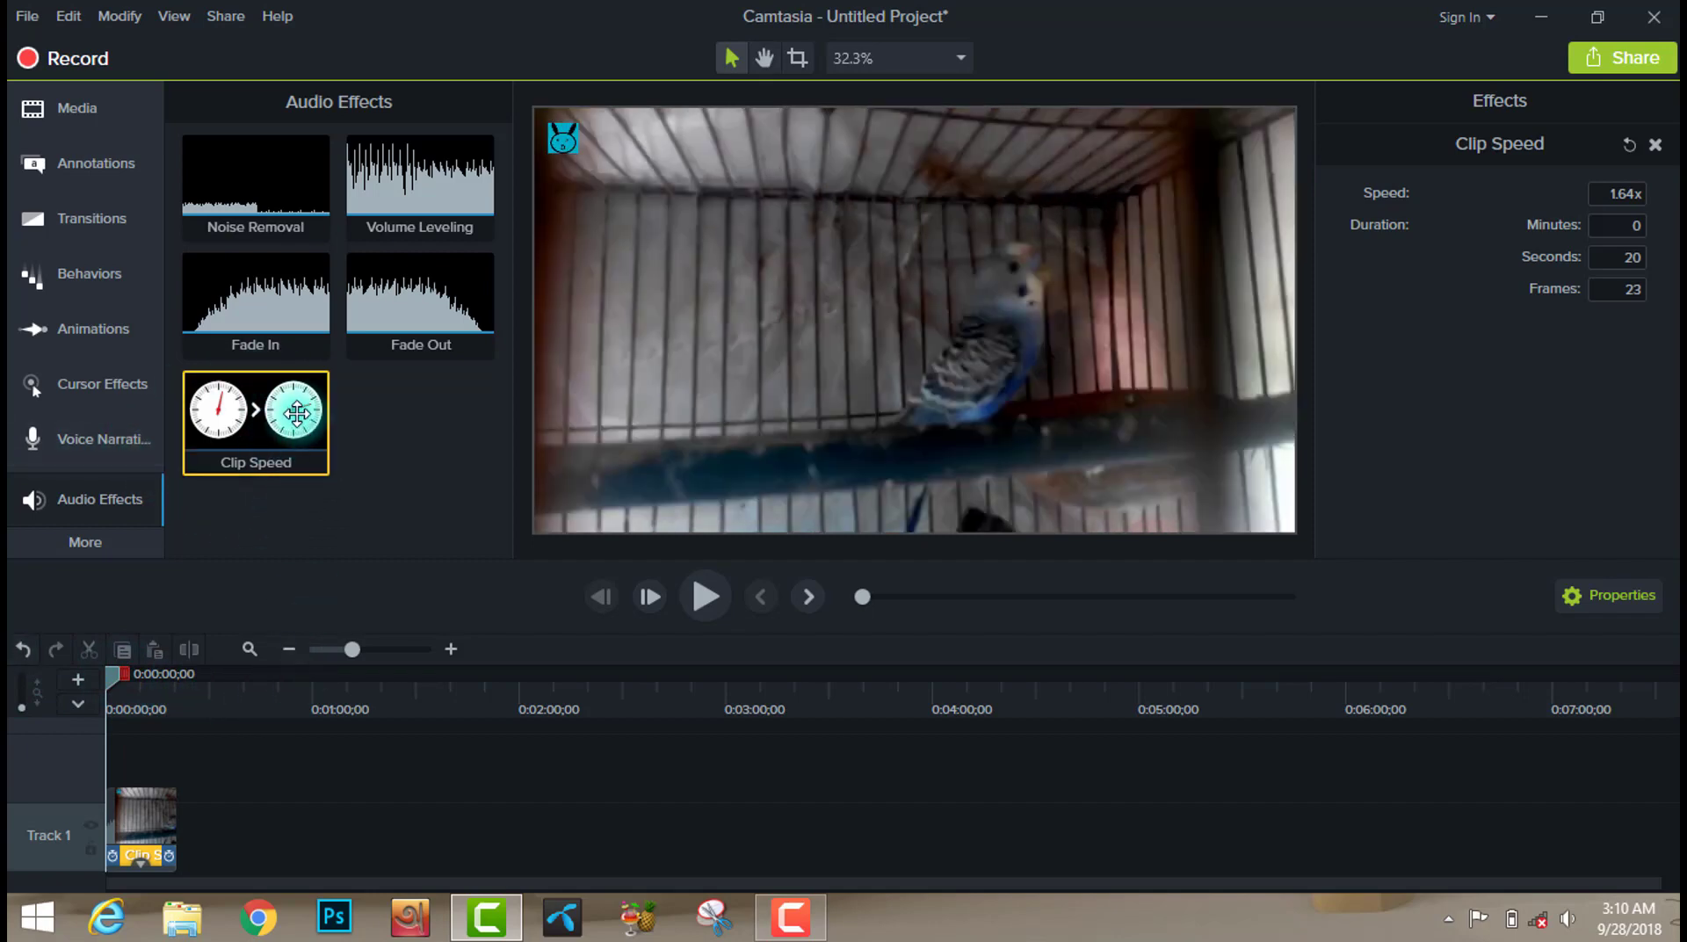
# Undo all the speed adjustments and the Clip Speed effect on the lab clip.
pyautogui.moveTo(249, 447); pyautogui.dragTo(151, 800)
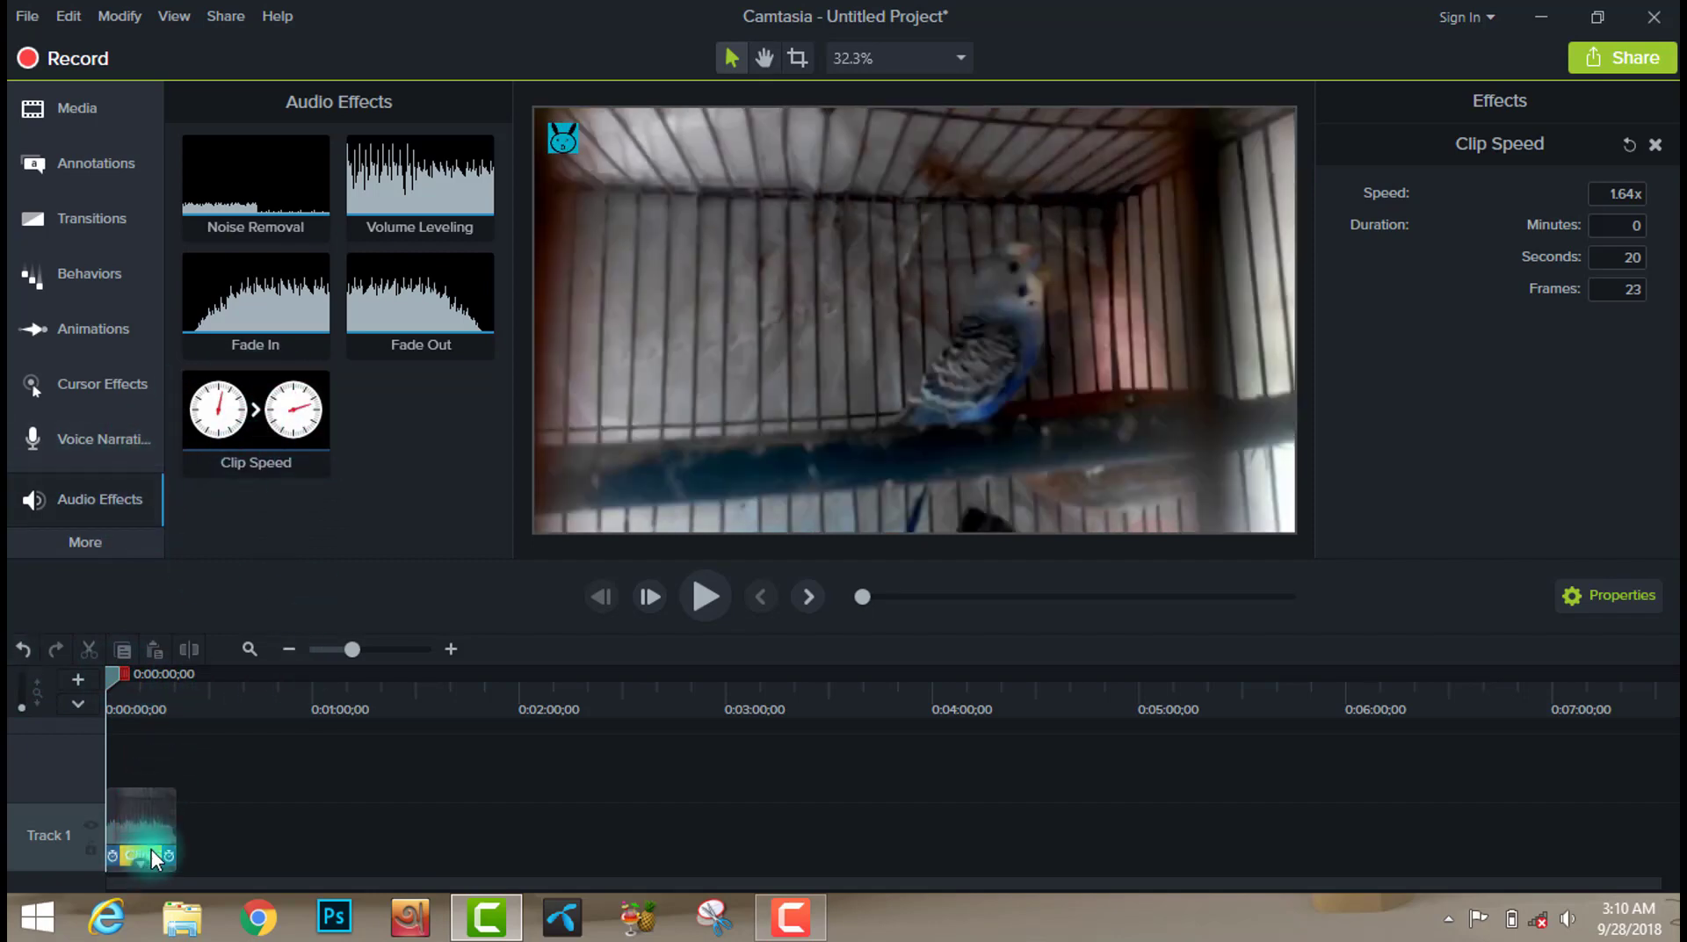
pyautogui.click(25, 640)
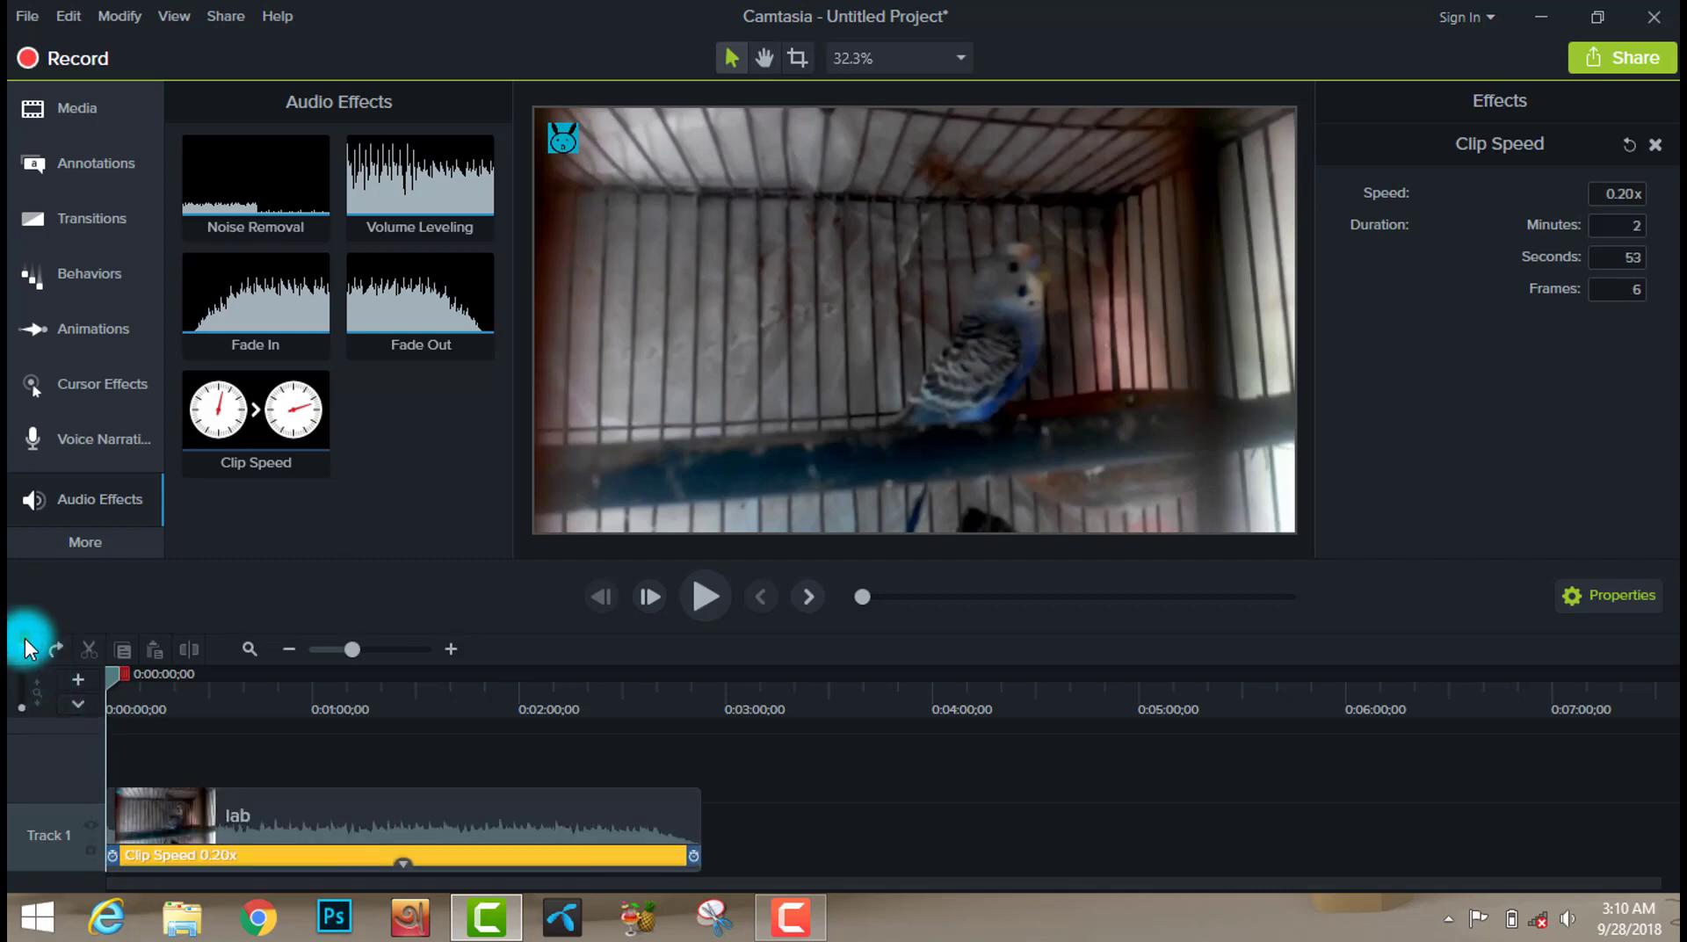
pyautogui.click(25, 640)
pyautogui.click(25, 639)
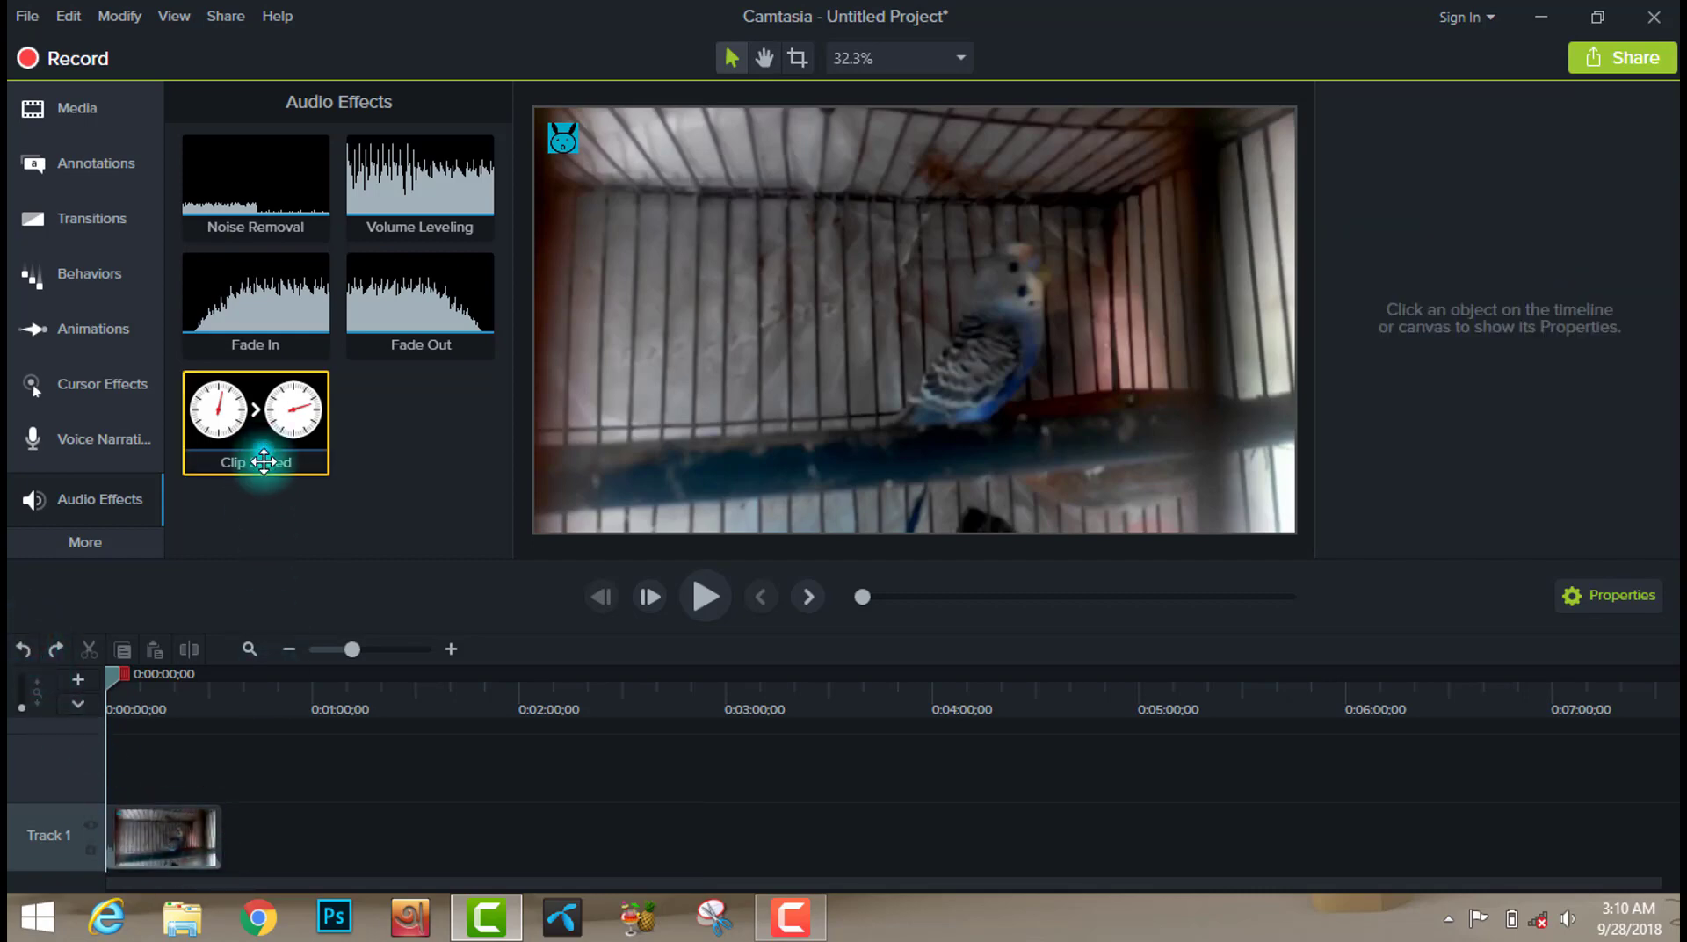
# Reapply the Clip Speed effect to the lab clip and undo it.
pyautogui.moveTo(255, 448); pyautogui.dragTo(167, 865)
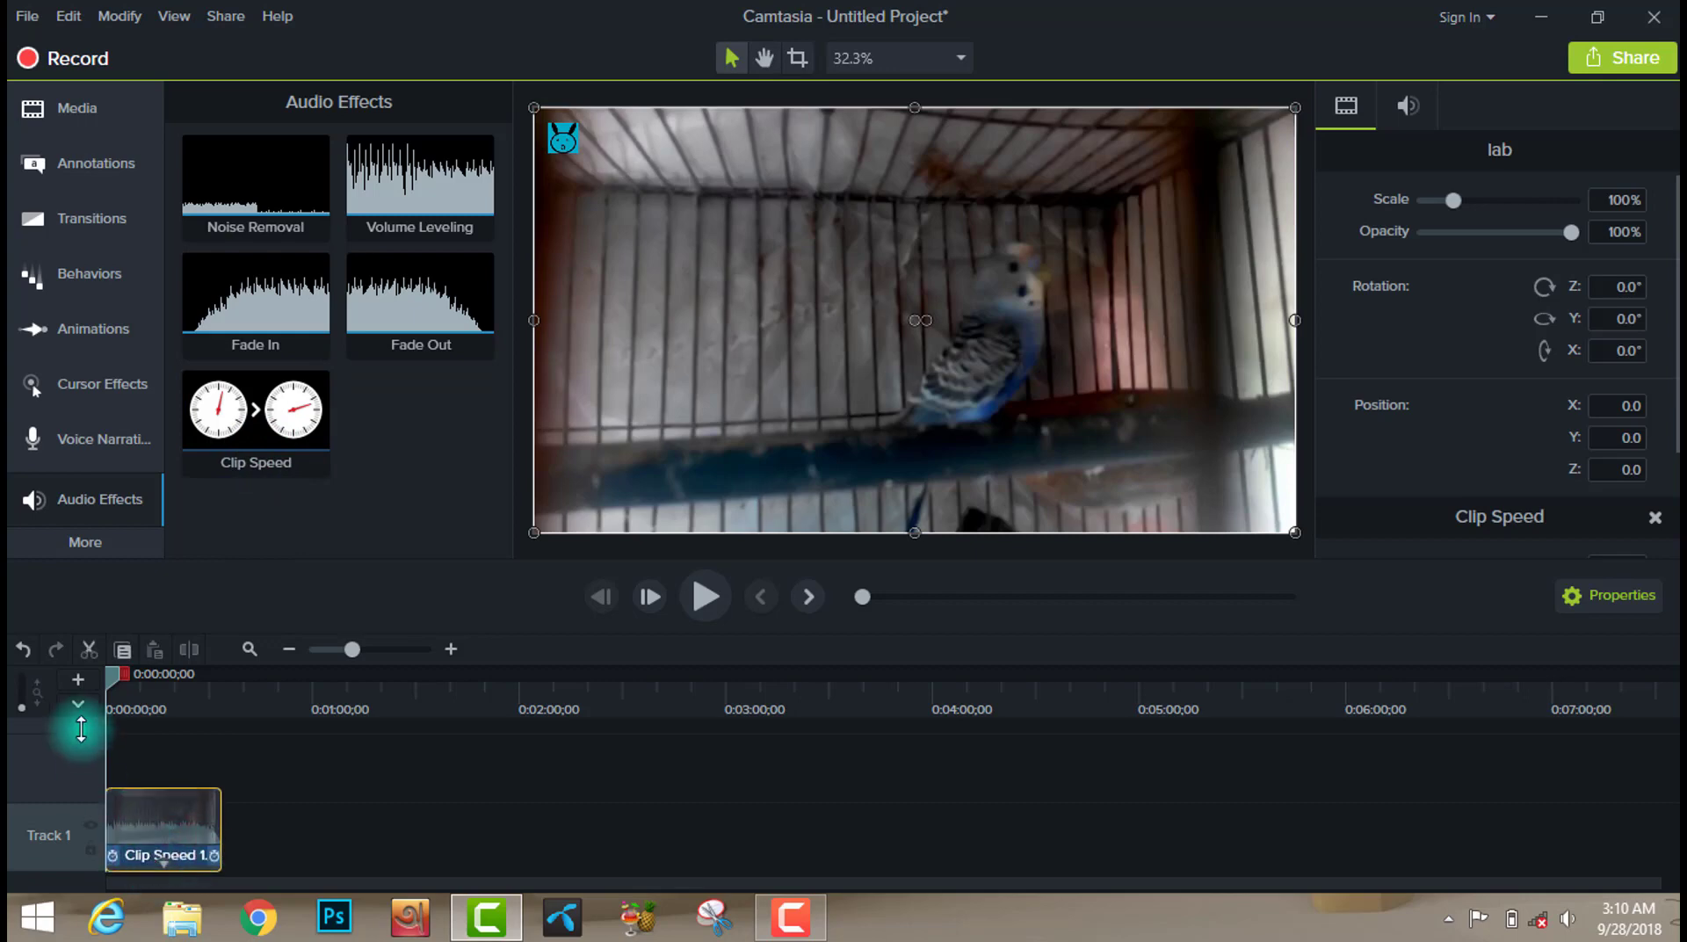
pyautogui.click(31, 651)
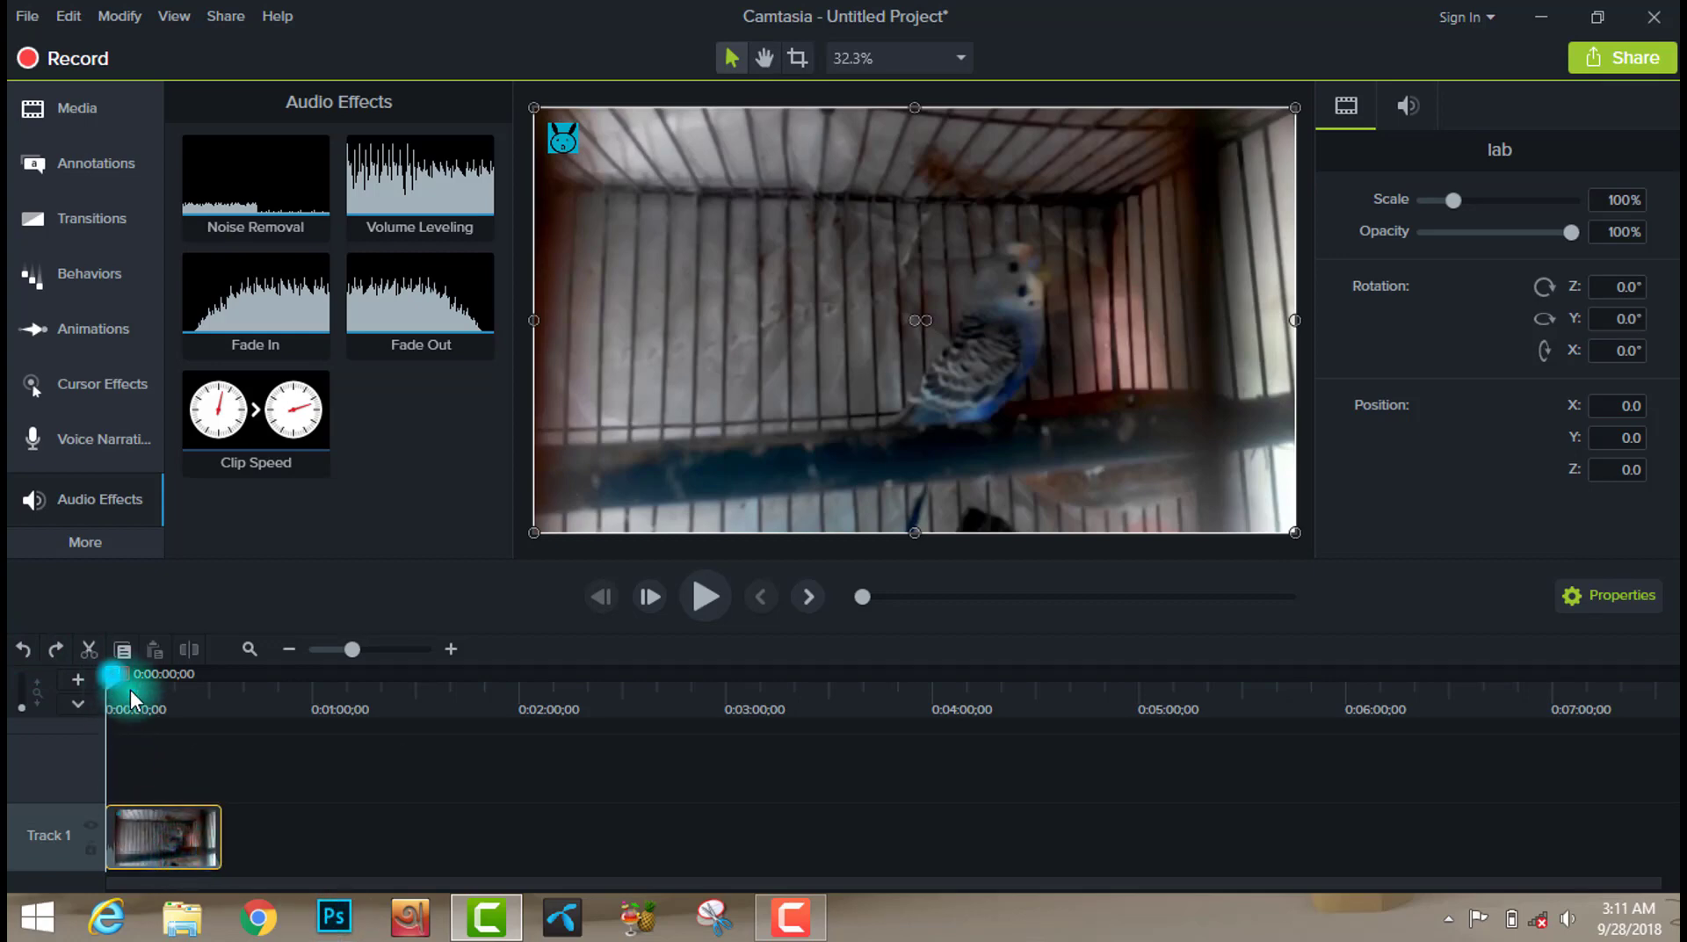
# Split the lab clip on Track 1 at 0:00:09;08.
pyautogui.moveTo(130, 690)
pyautogui.mouseDown()
pyautogui.moveTo(176, 719)
pyautogui.moveTo(144, 713)
pyautogui.mouseUp()
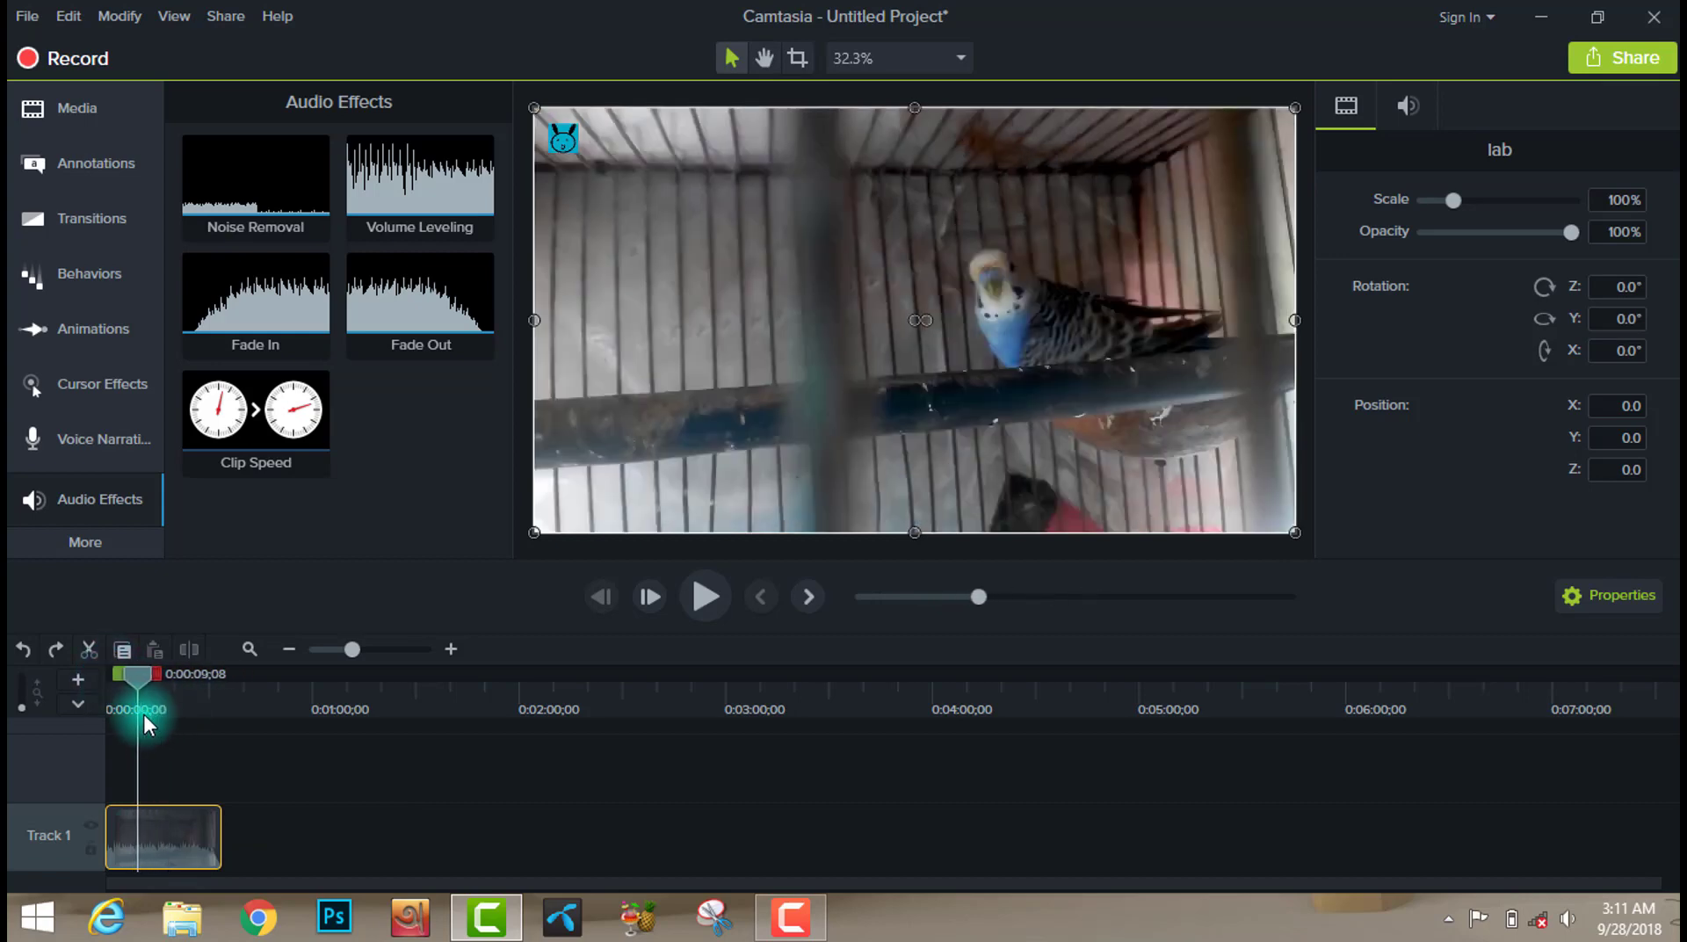
pyautogui.click(111, 826)
pyautogui.click(186, 651)
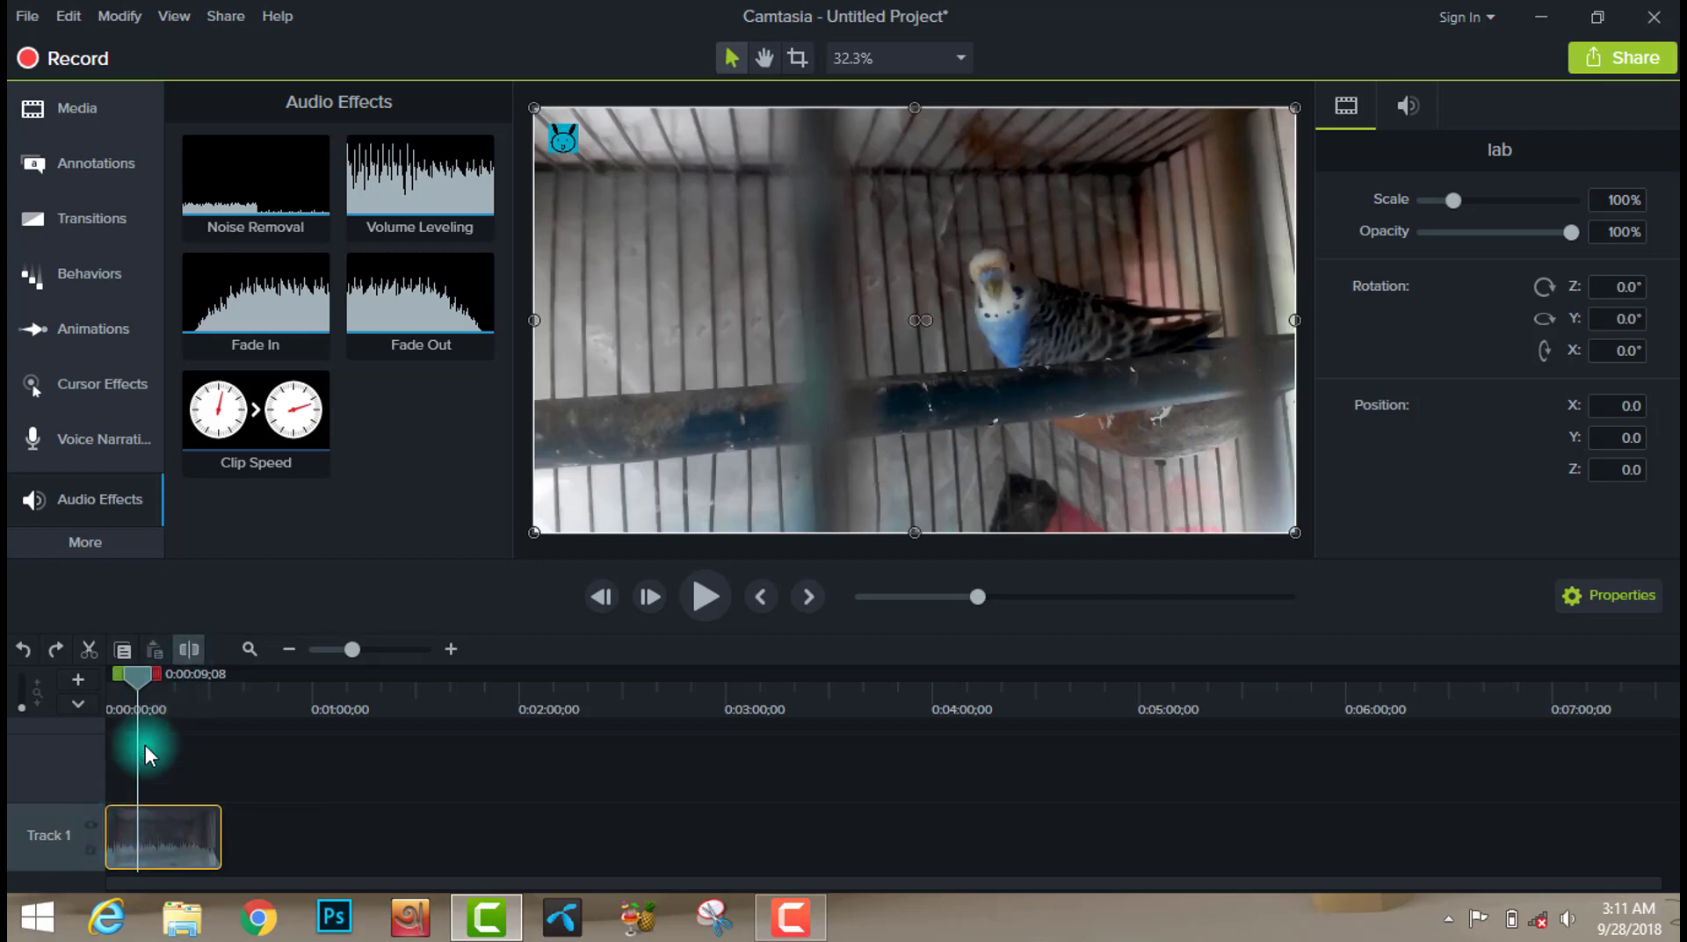
pyautogui.click(198, 654)
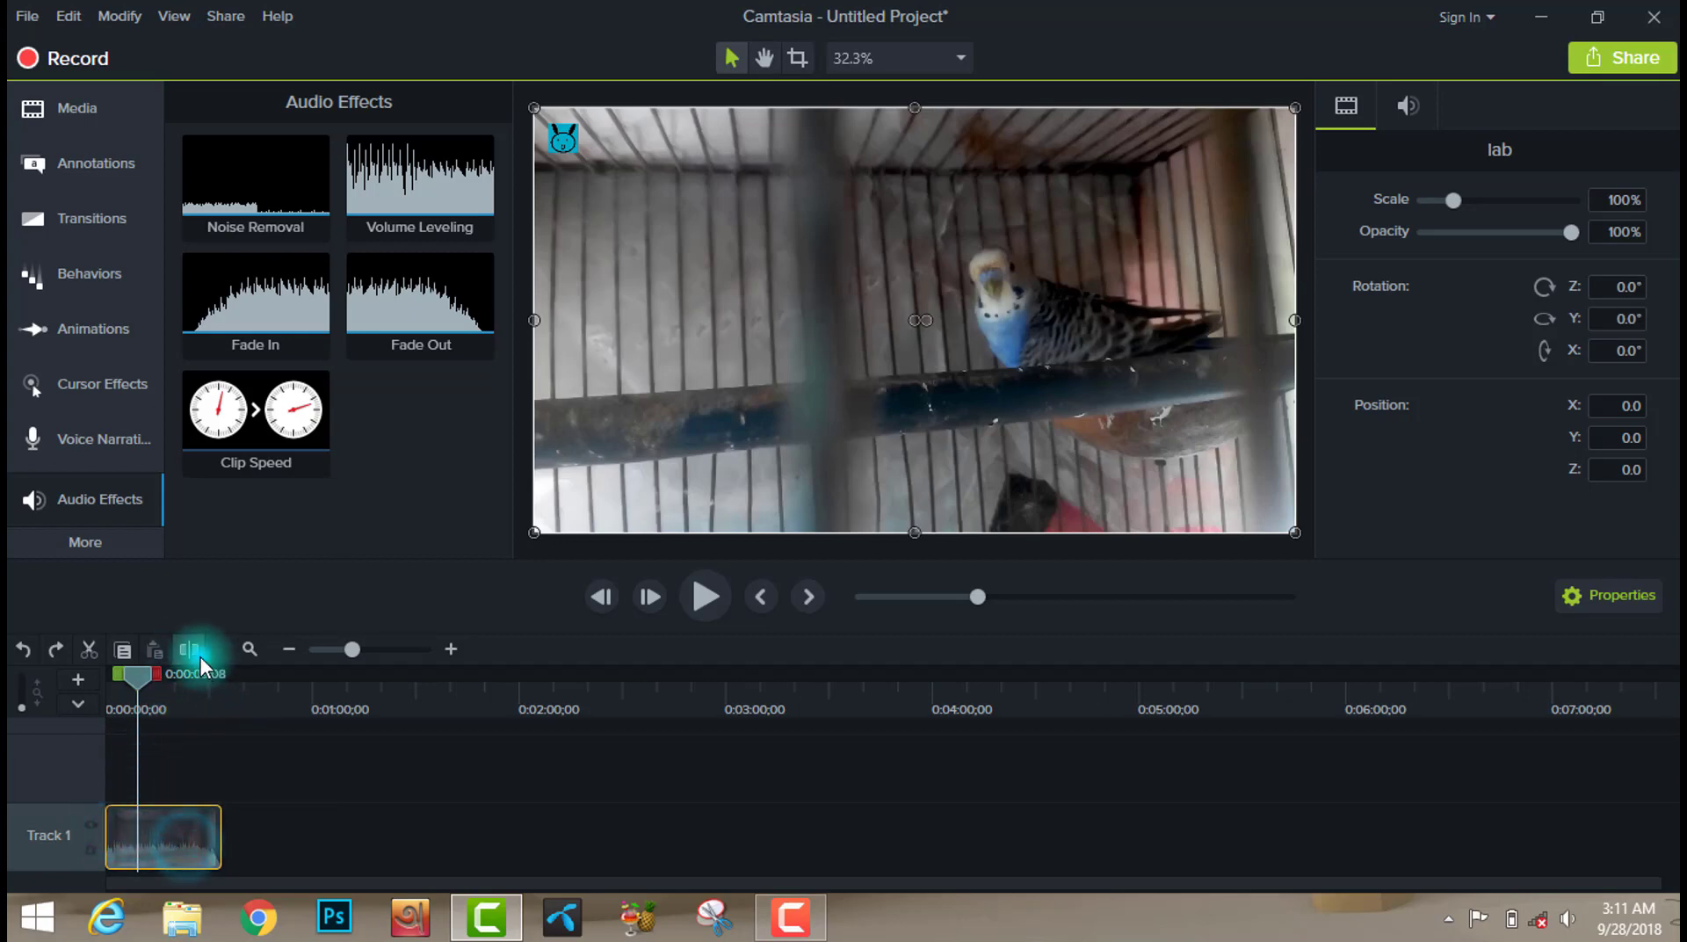
# Move the second lab segment to start at about 0:00:40 and apply the Clip Speed effect to the first segment.
pyautogui.moveTo(165, 836); pyautogui.dragTo(269, 849)
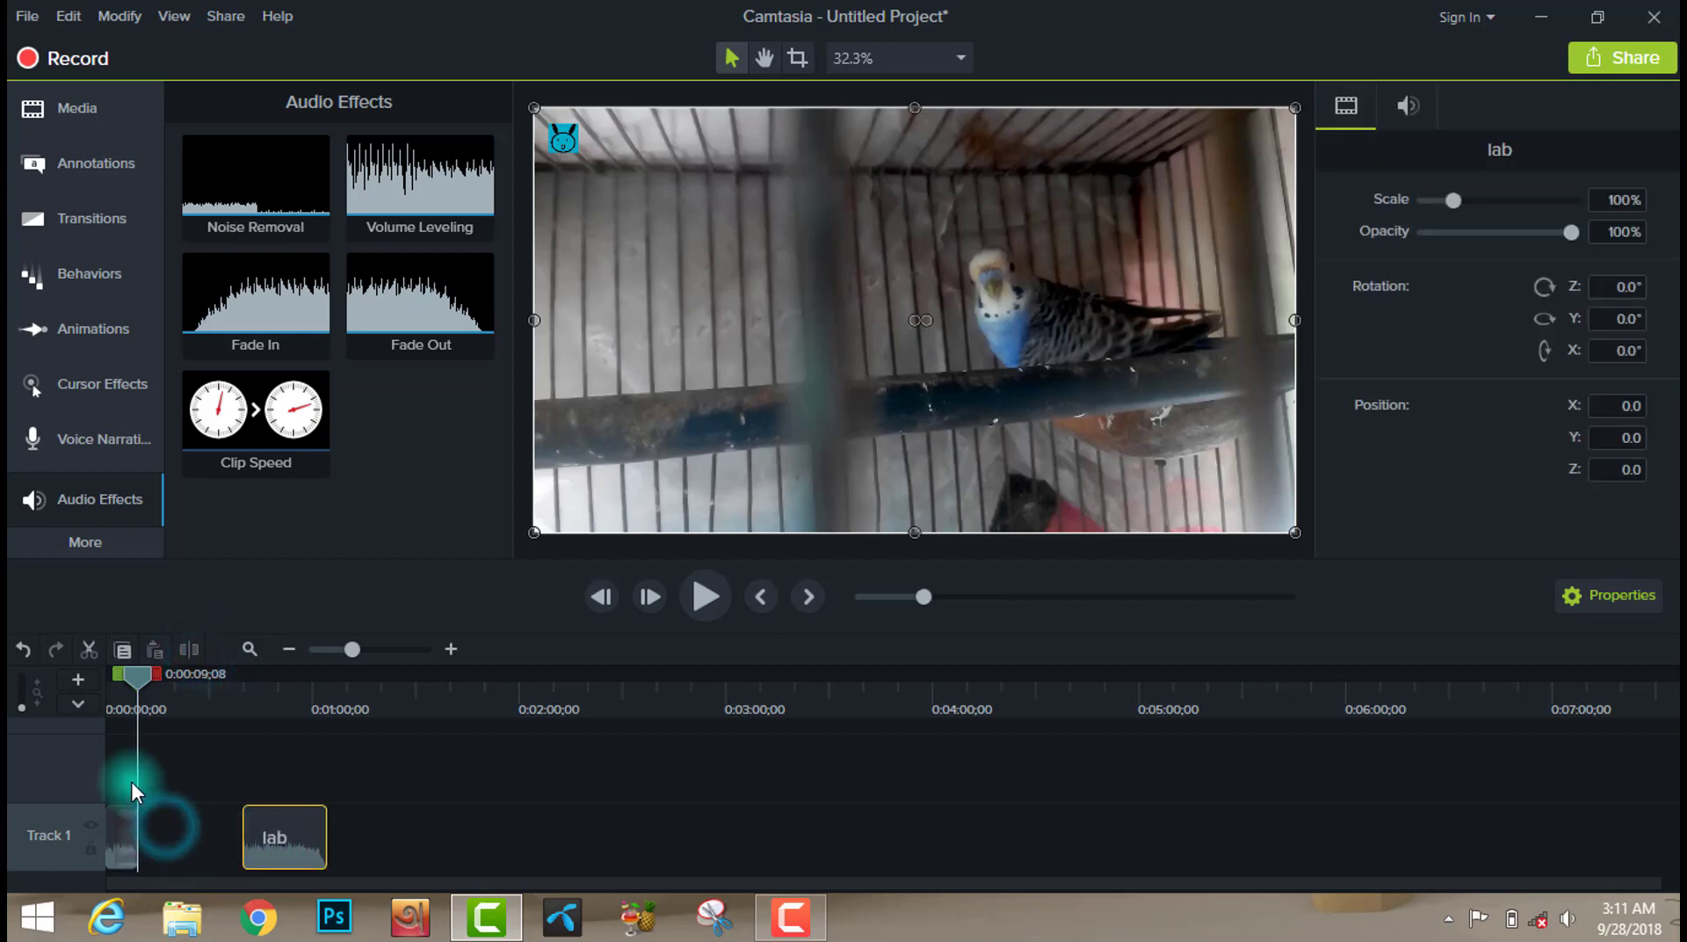
pyautogui.moveTo(138, 679); pyautogui.dragTo(95, 699)
pyautogui.moveTo(168, 853); pyautogui.dragTo(70, 841)
pyautogui.moveTo(255, 452); pyautogui.dragTo(118, 845)
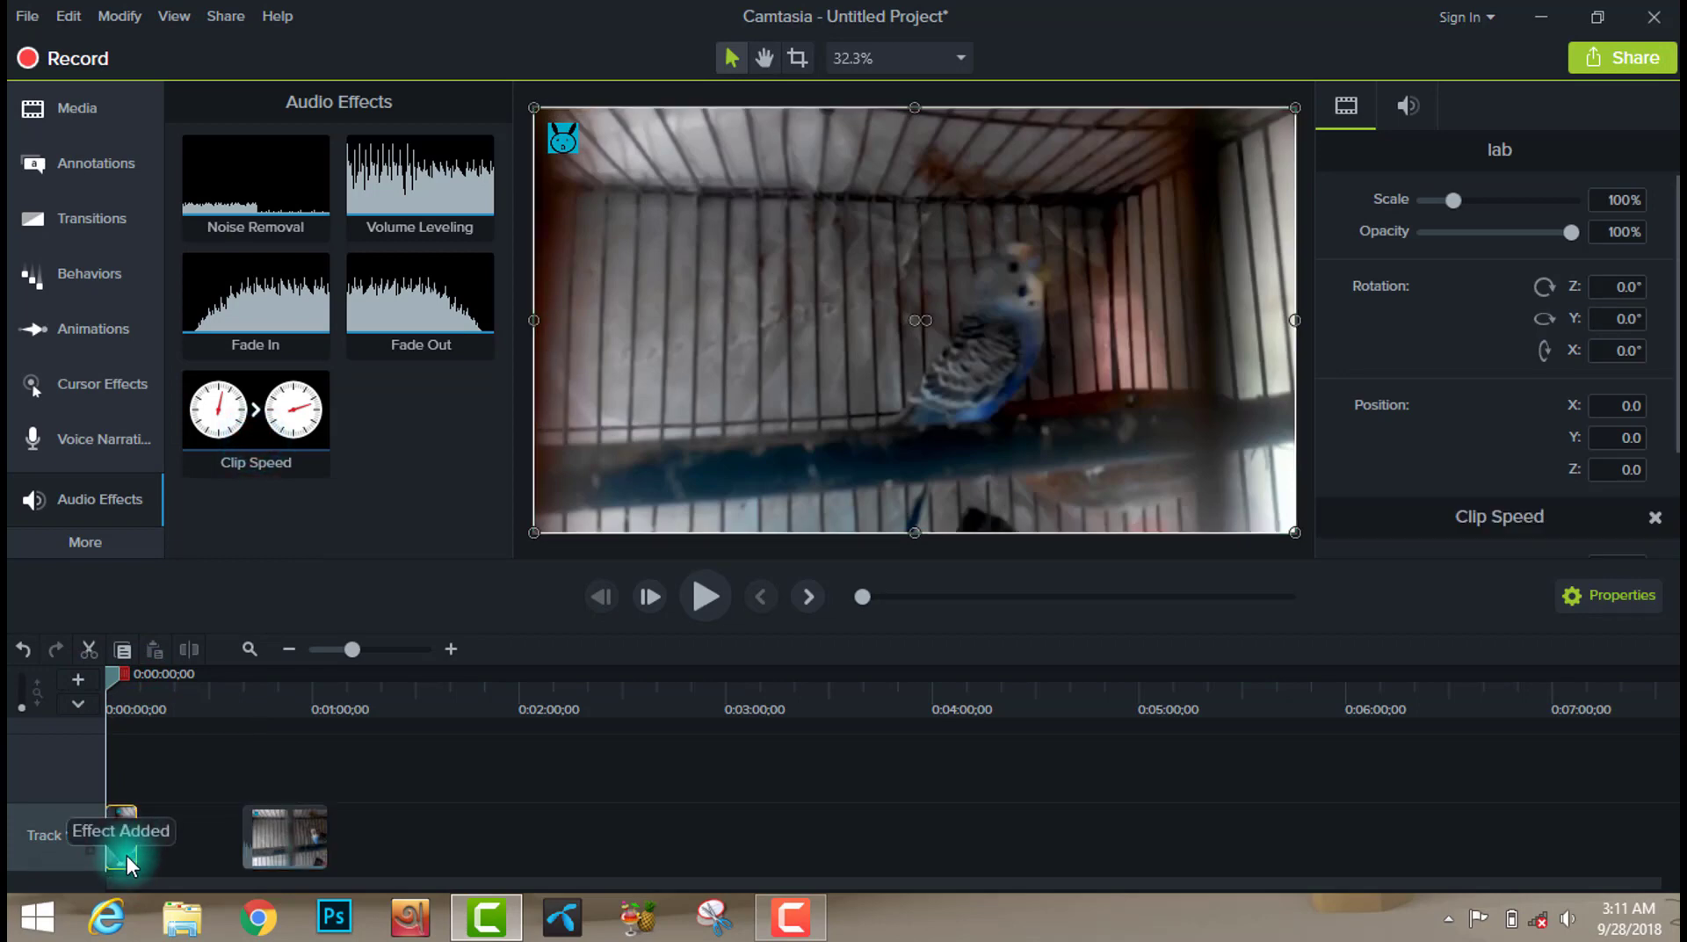
# Stretch the first segment's speed effect to 0.23x, filling the gap before the second segment, and preview the slow motion.
pyautogui.click(124, 861)
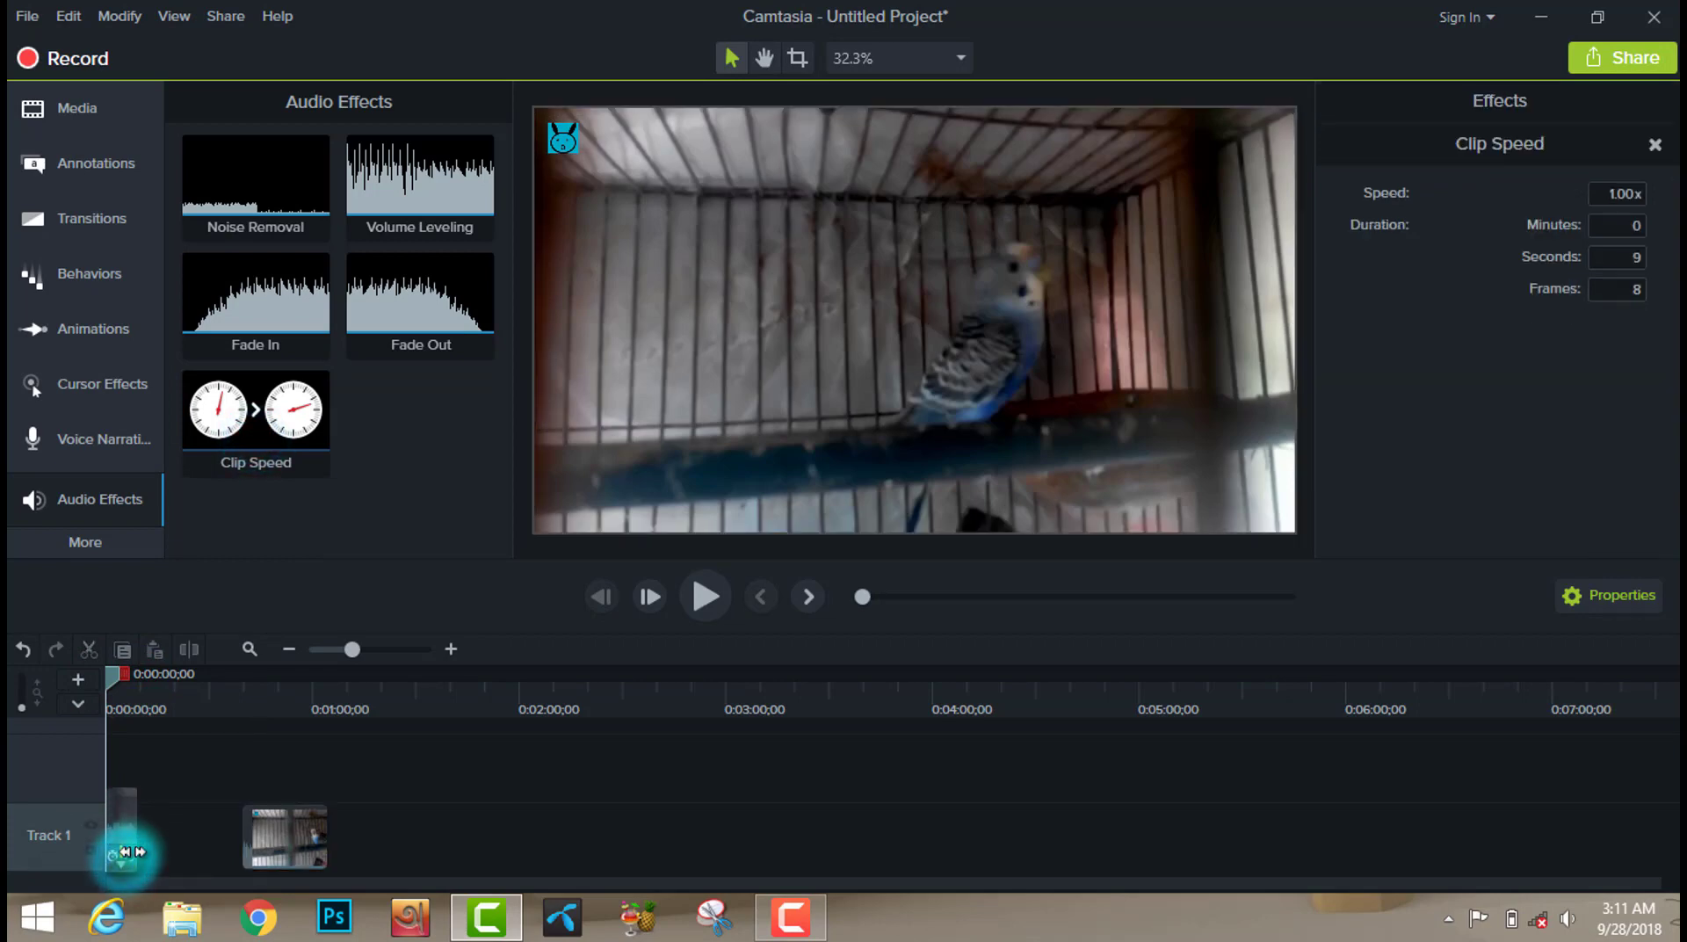
pyautogui.moveTo(124, 852); pyautogui.dragTo(242, 853)
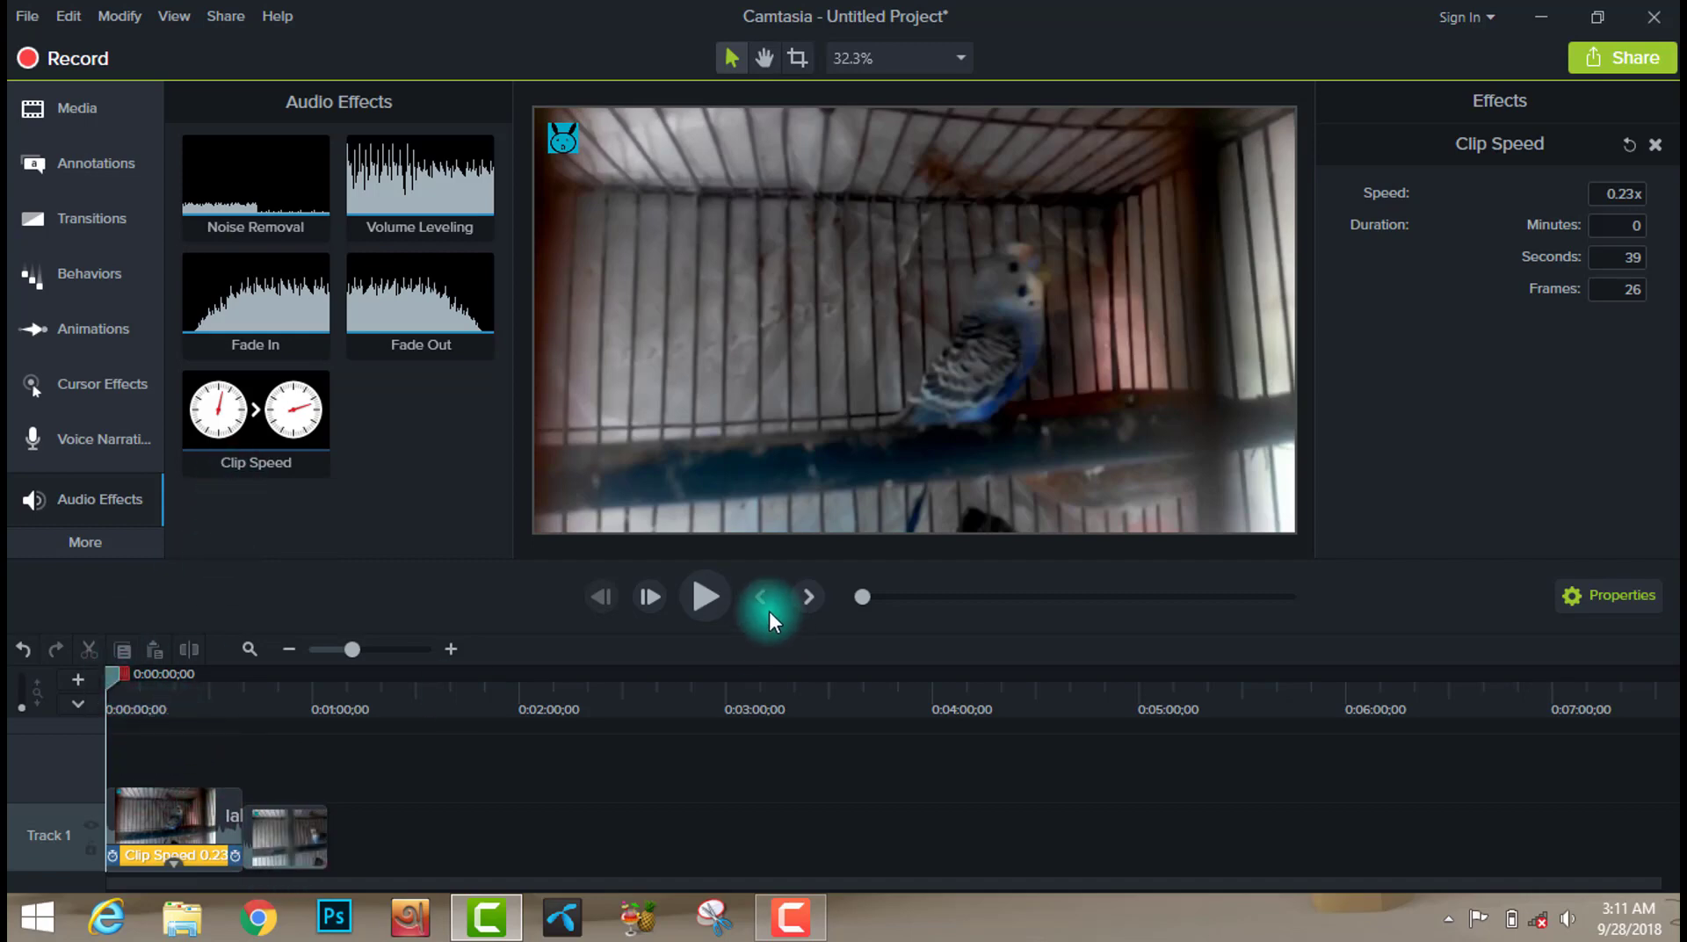
pyautogui.click(710, 597)
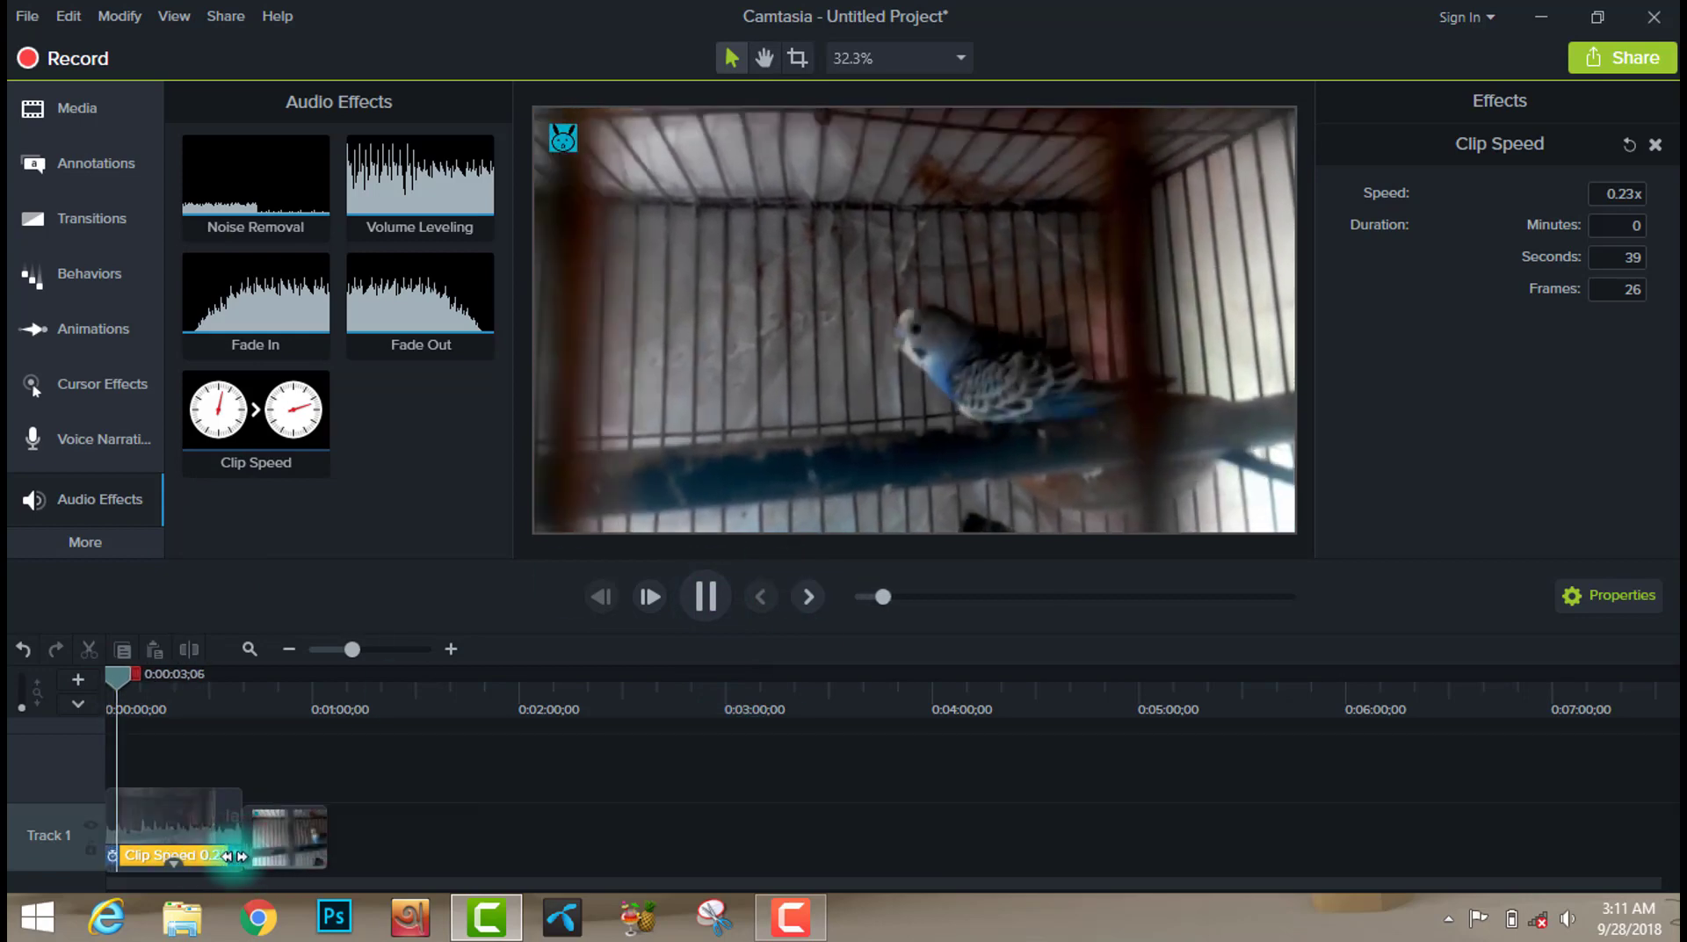
# Undo the first segment's speed changes and Clip Speed effect, and the move of the second segment.
pyautogui.moveTo(238, 856); pyautogui.dragTo(166, 855)
pyautogui.click(29, 645)
pyautogui.click(30, 646)
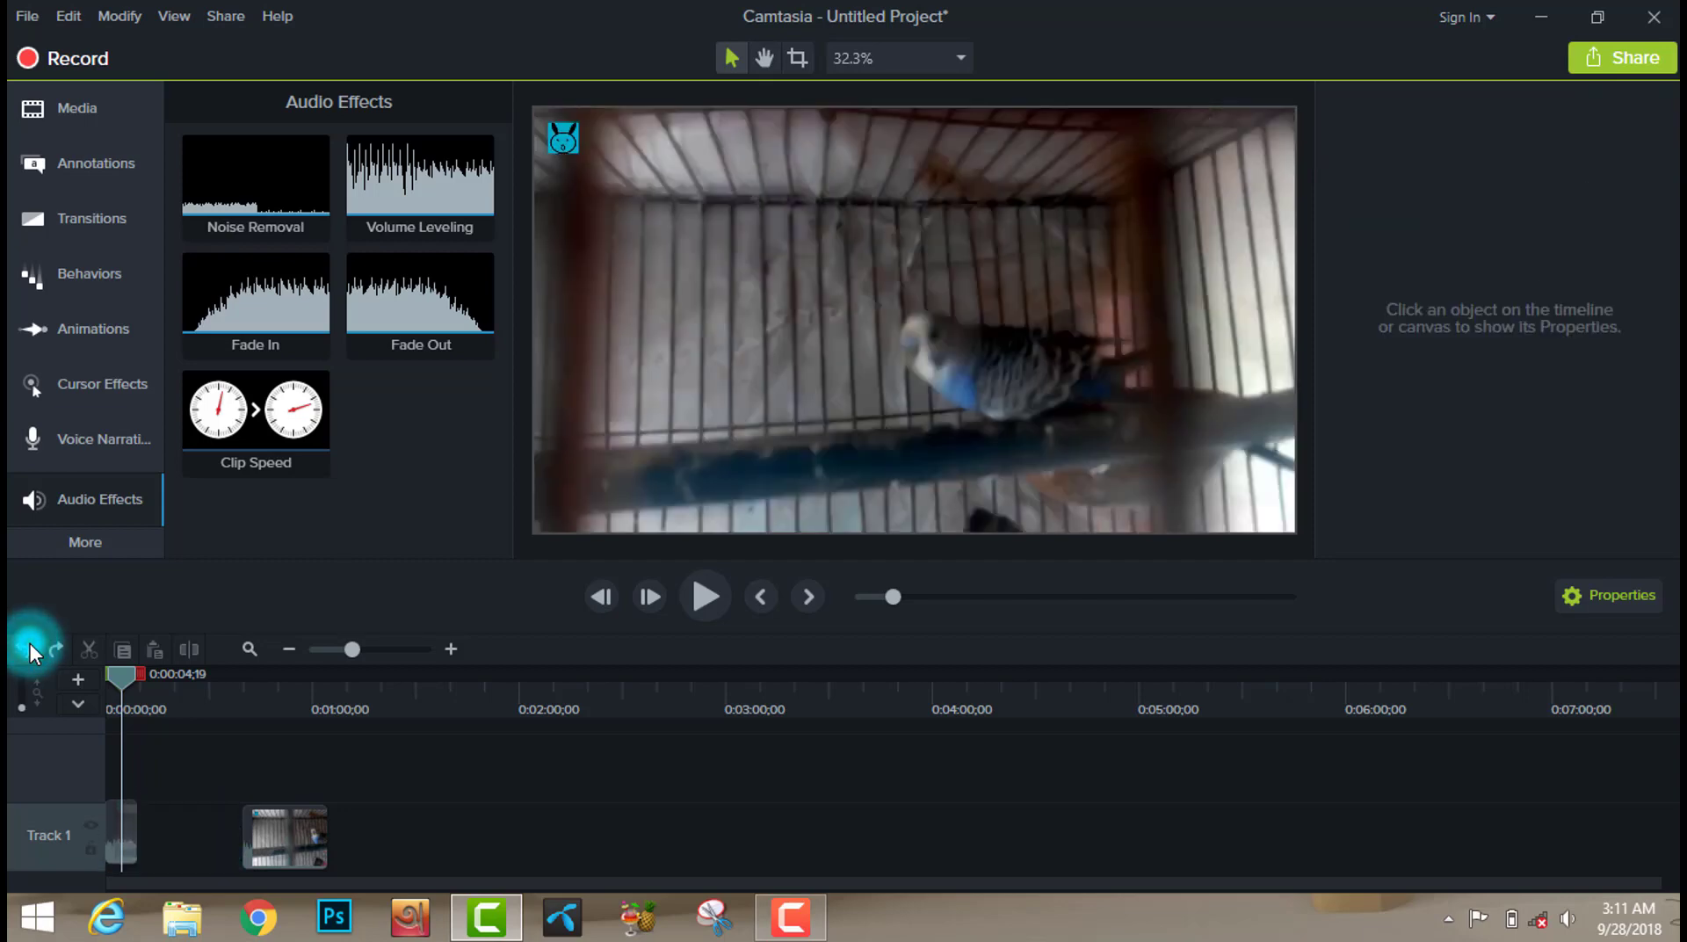
pyautogui.click(30, 644)
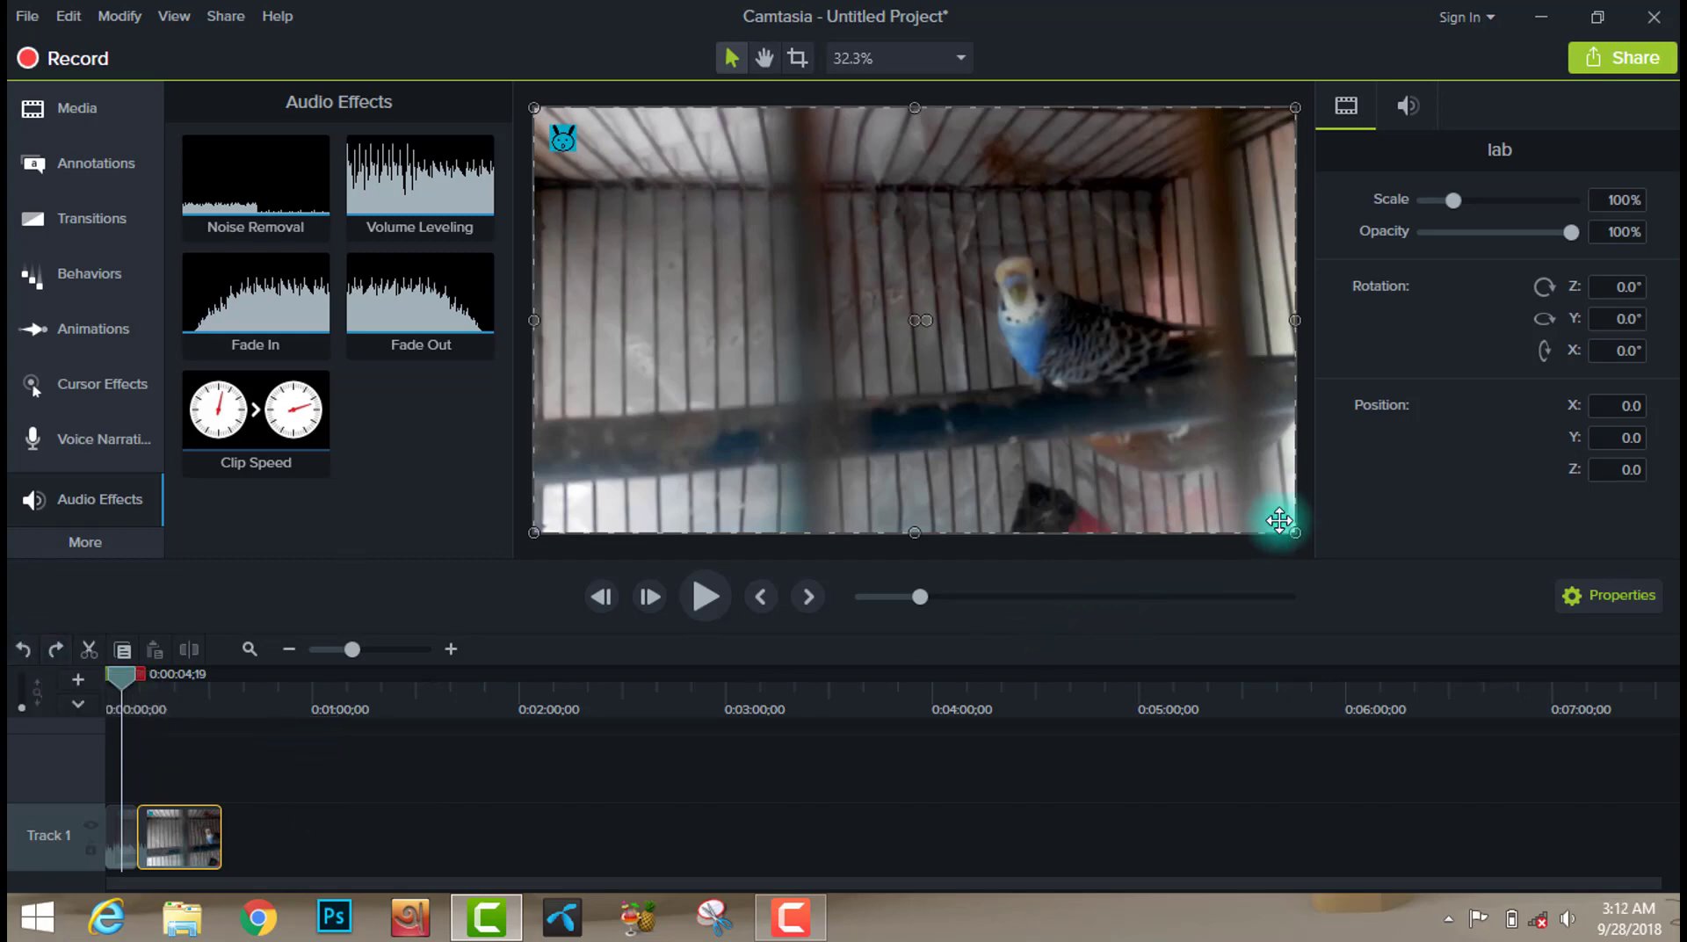
# Minimize the video editor window to show the desktop.
pyautogui.click(1544, 20)
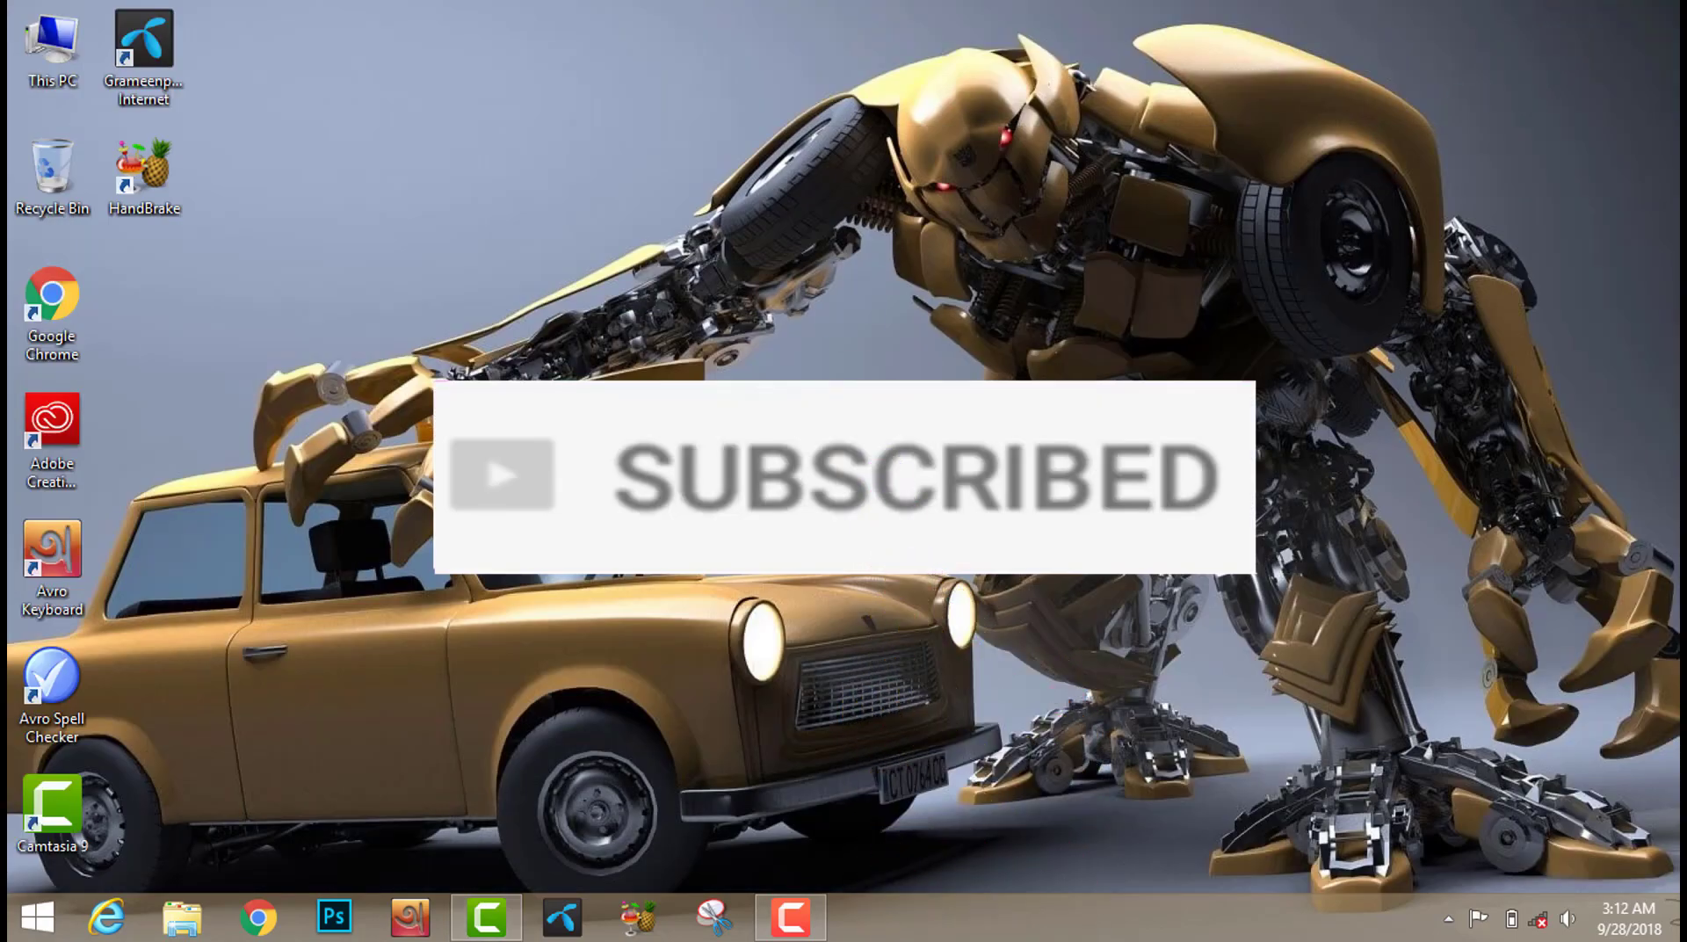